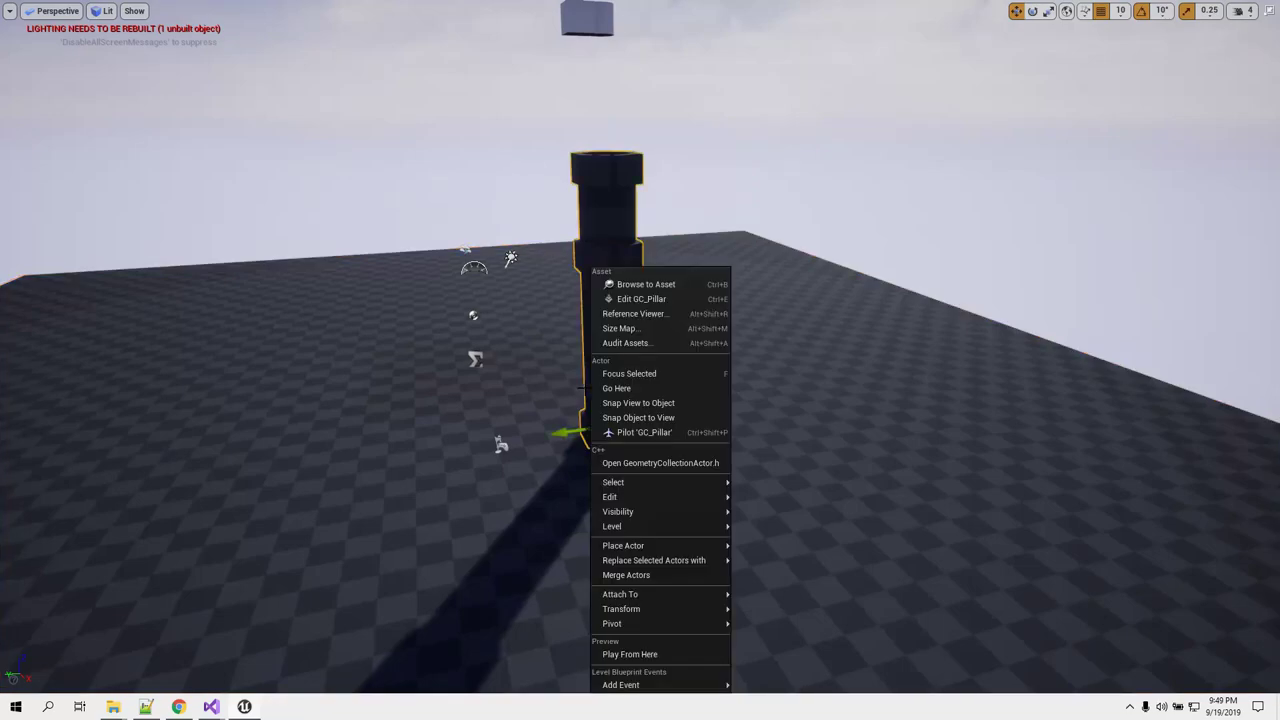
# - Play the level, watch GC_Pillar break into debris, then stop the session
pyautogui.click(630, 654)
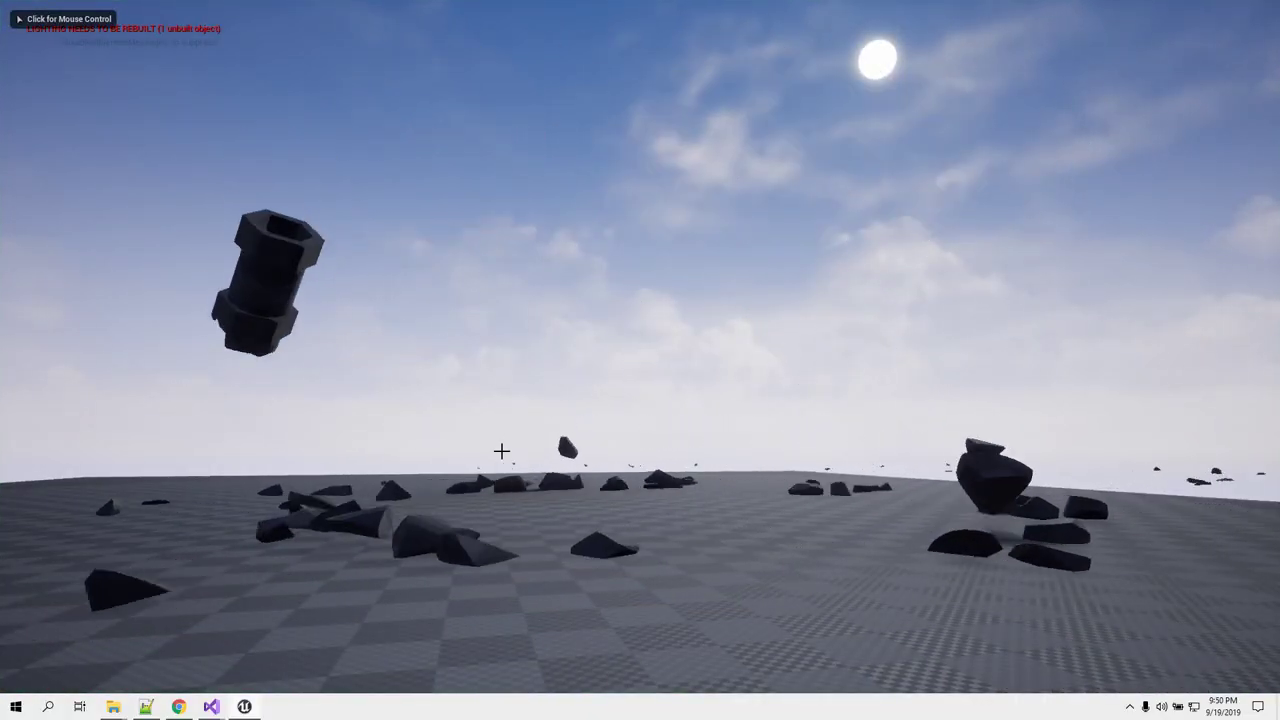
pyautogui.click(501, 451)
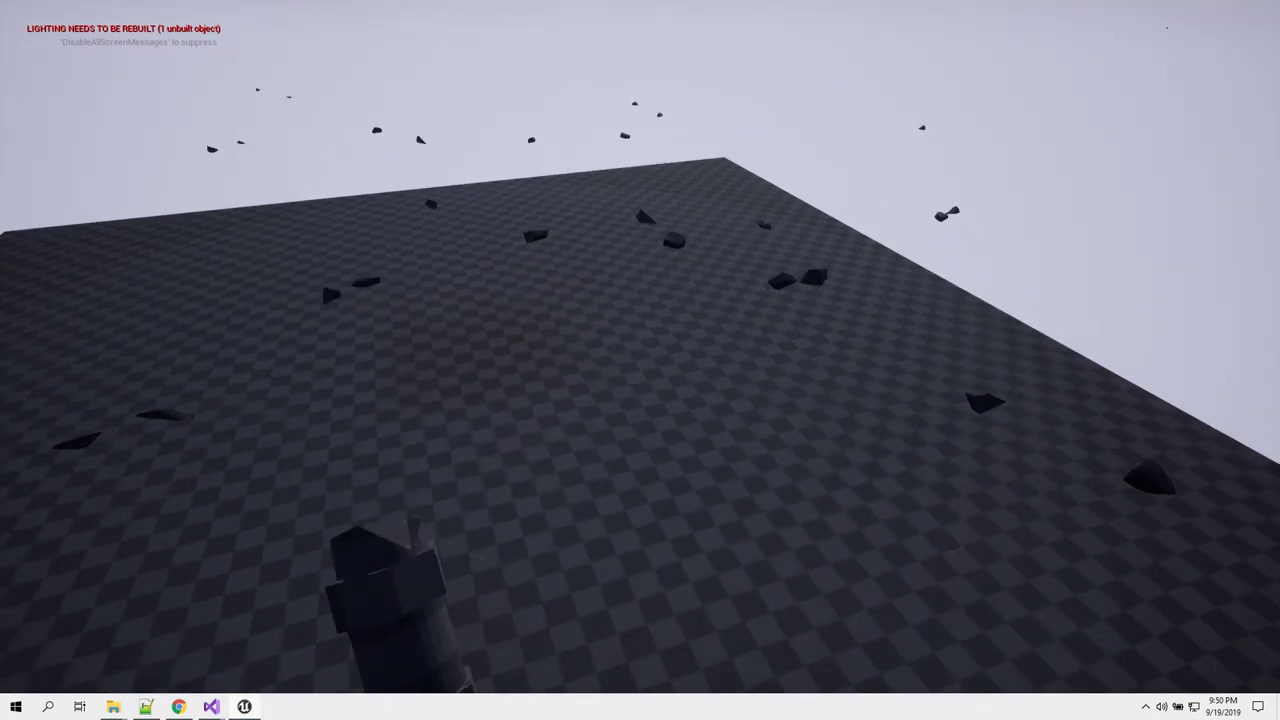
pyautogui.press('Escape')
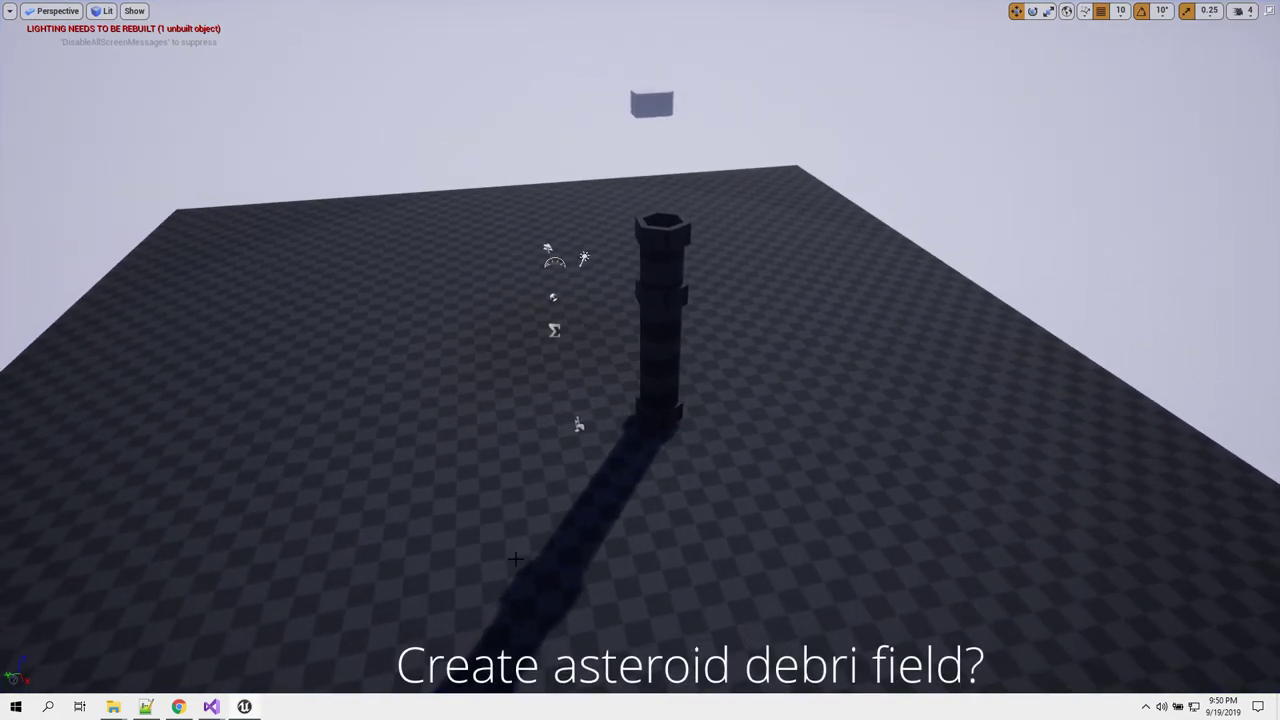
pyautogui.hotkey('alt', 'p')
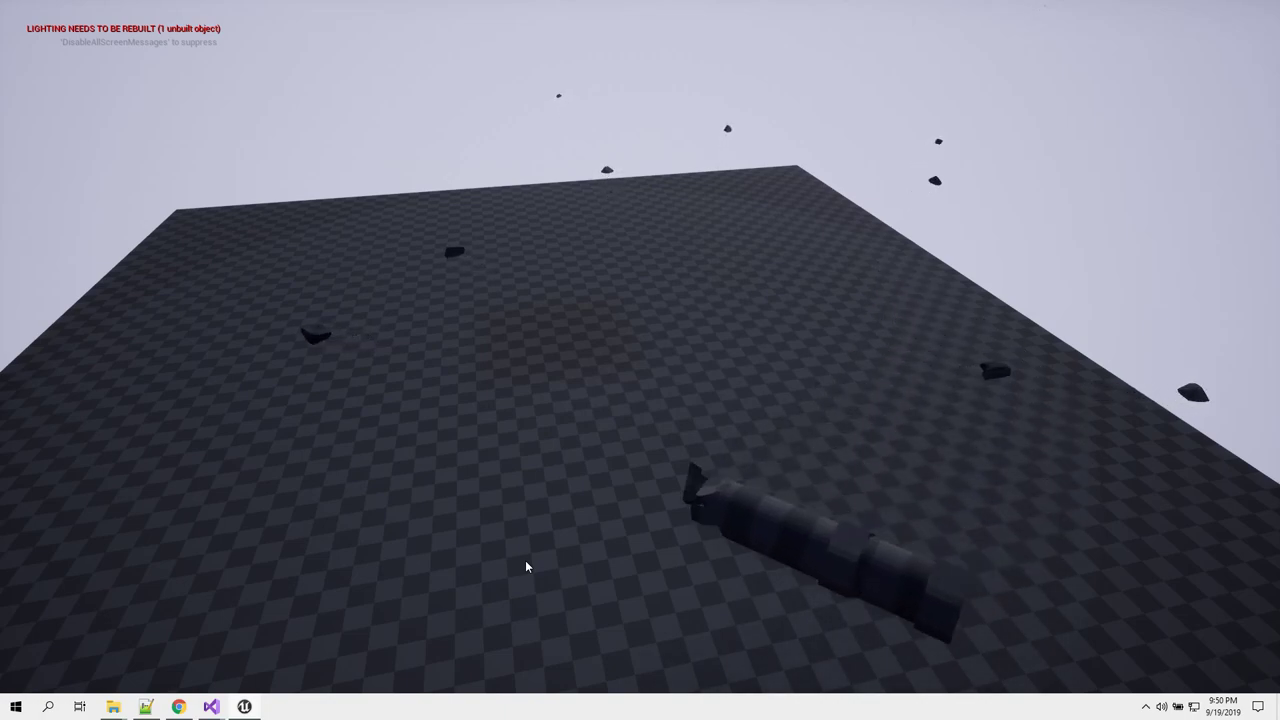
pyautogui.press('Escape')
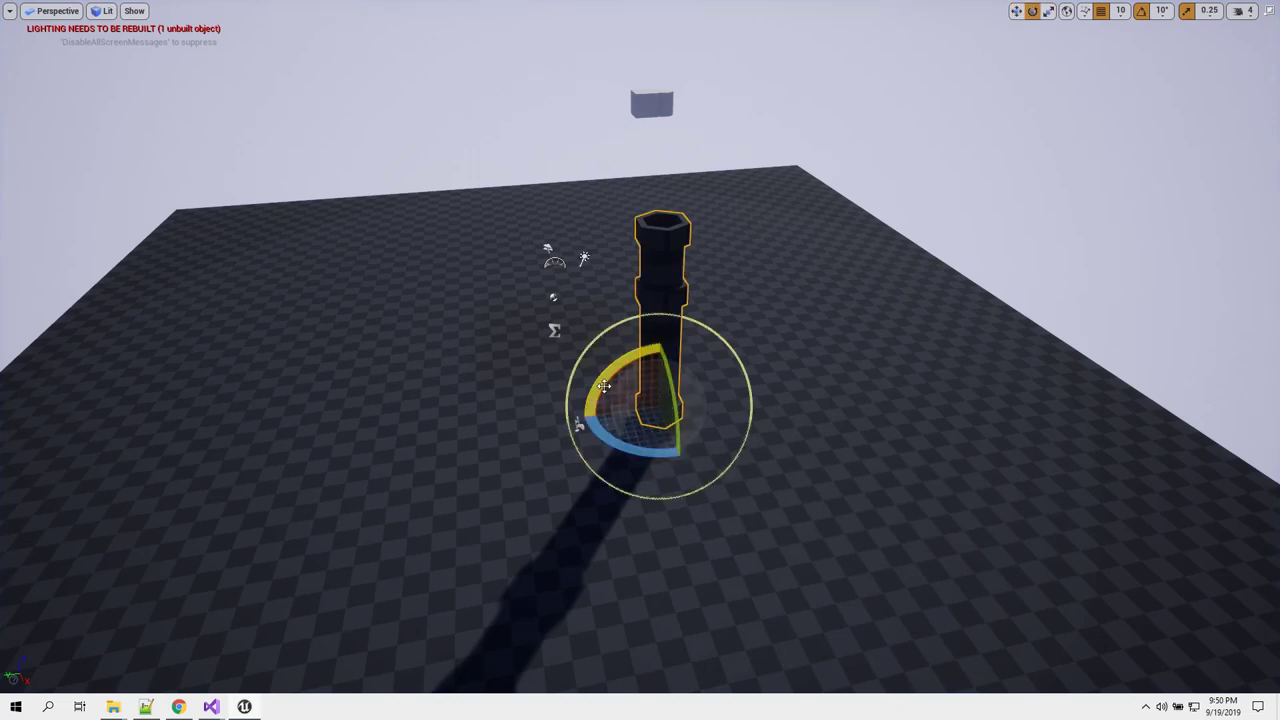
# - Rotate the pillar about 80° onto its side and raise it above the ground
pyautogui.moveTo(604, 386); pyautogui.dragTo(592, 450)
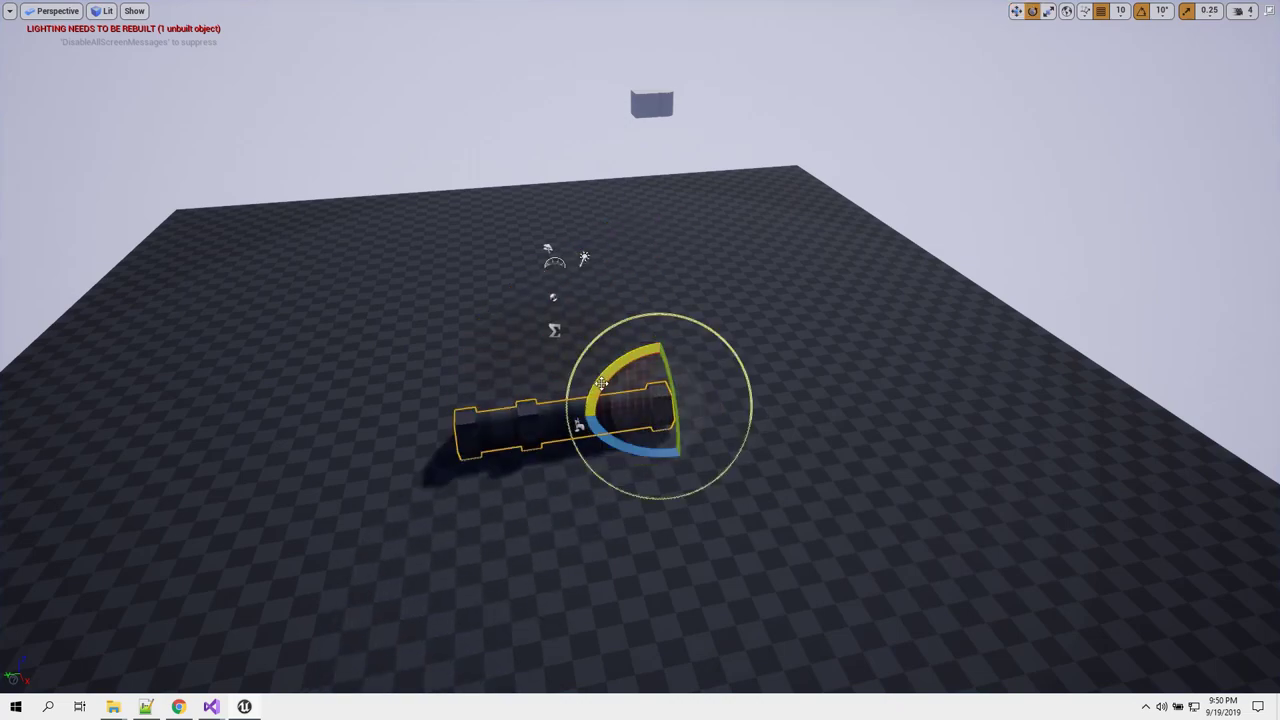
pyautogui.moveTo(660, 366)
pyautogui.mouseDown()
pyautogui.moveTo(668, 256)
pyautogui.moveTo(746, 286)
pyautogui.mouseUp()
pyautogui.click(742, 402)
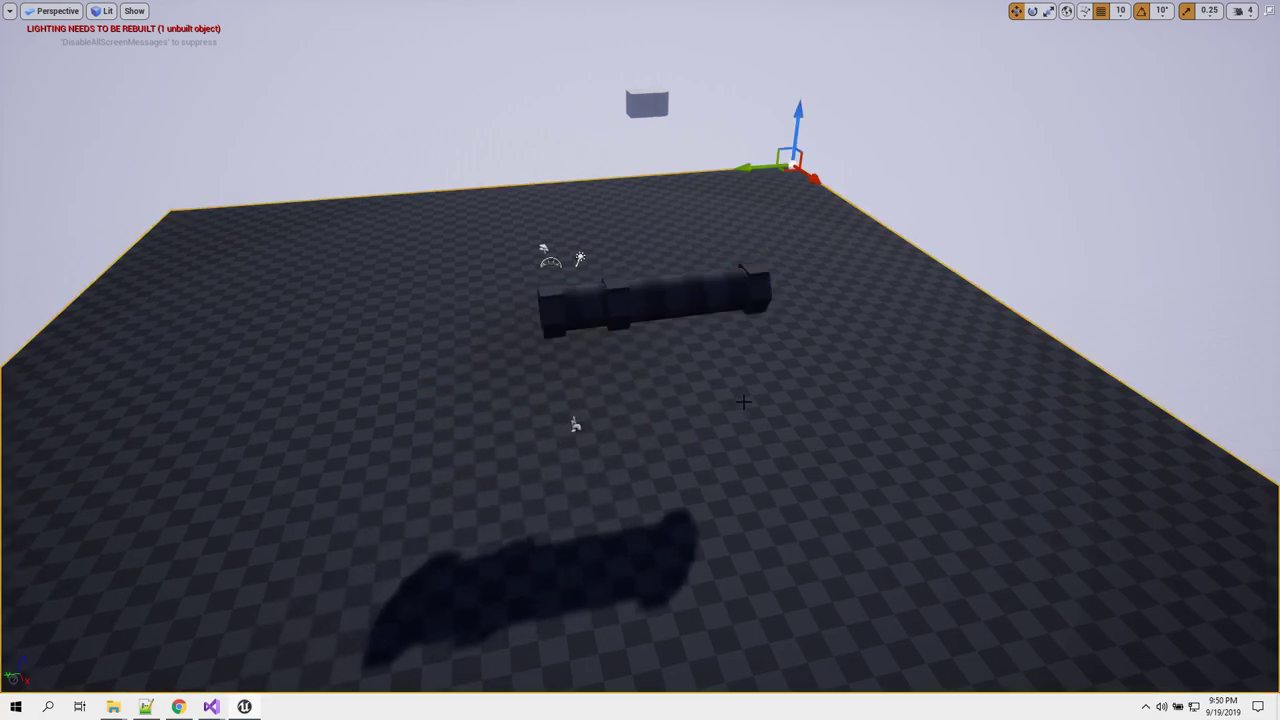
# - Test-run the raised pillar's fall, then re-tilt it to about 20°
pyautogui.hotkey('alt', 'p')
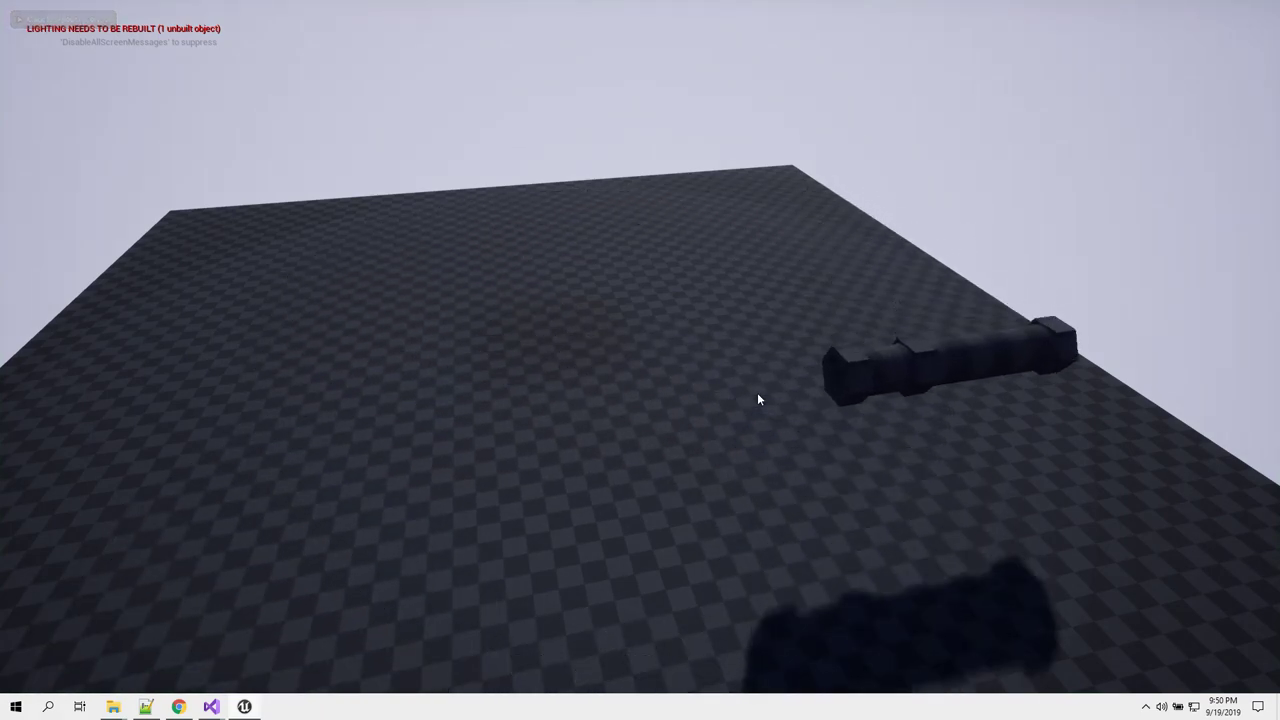
pyautogui.press('Escape')
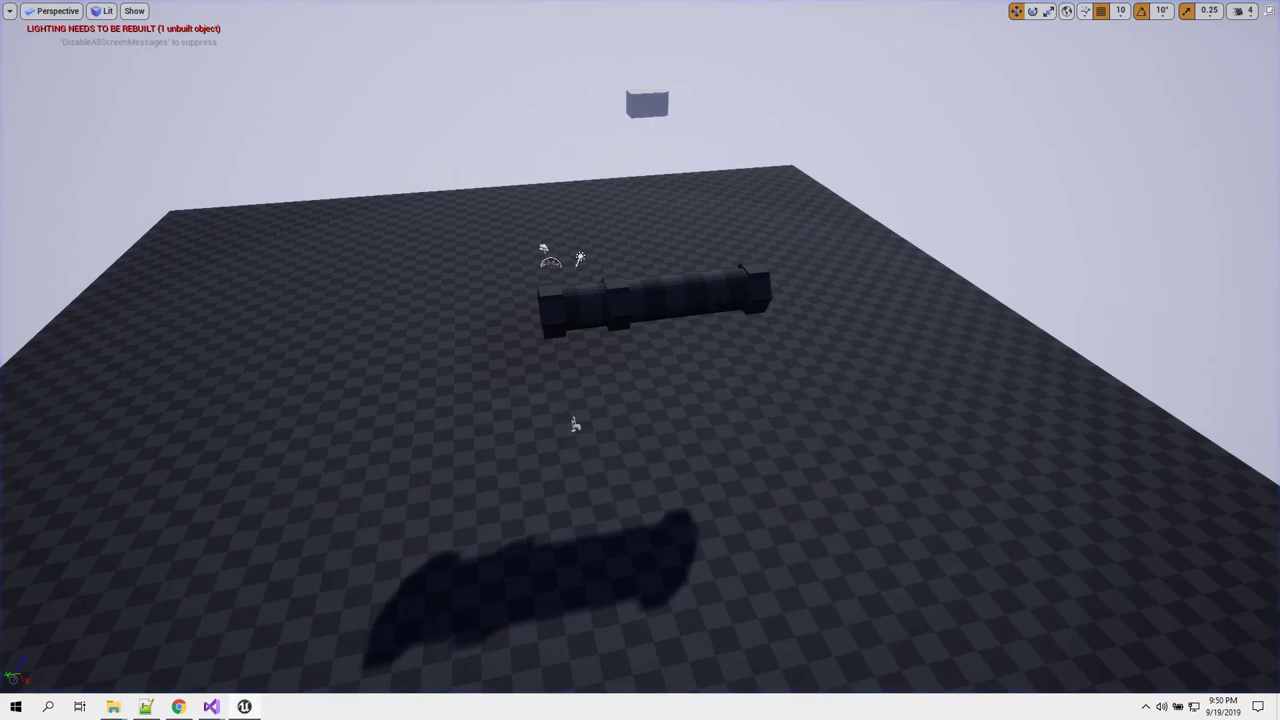
pyautogui.moveTo(713, 249); pyautogui.dragTo(765, 394)
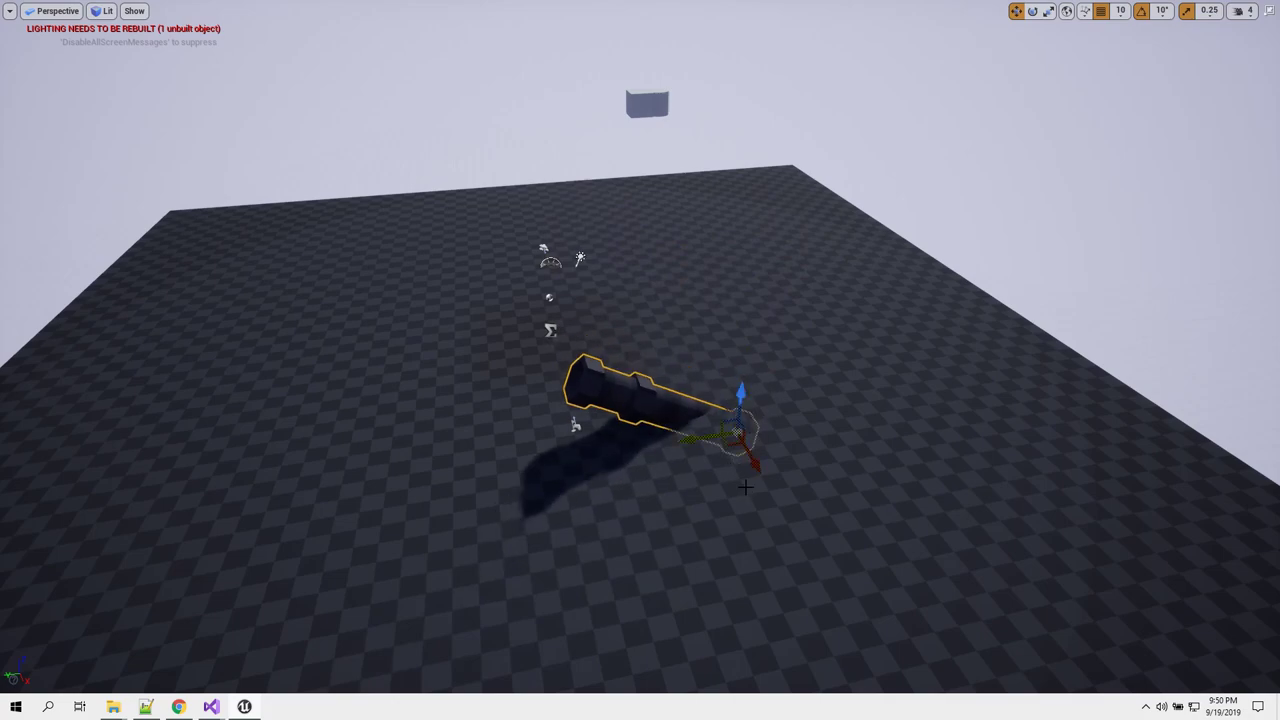
# - Test the tilted pillar, lift it higher on Z, and replay to watch it shatter
pyautogui.hotkey('alt', 'p')
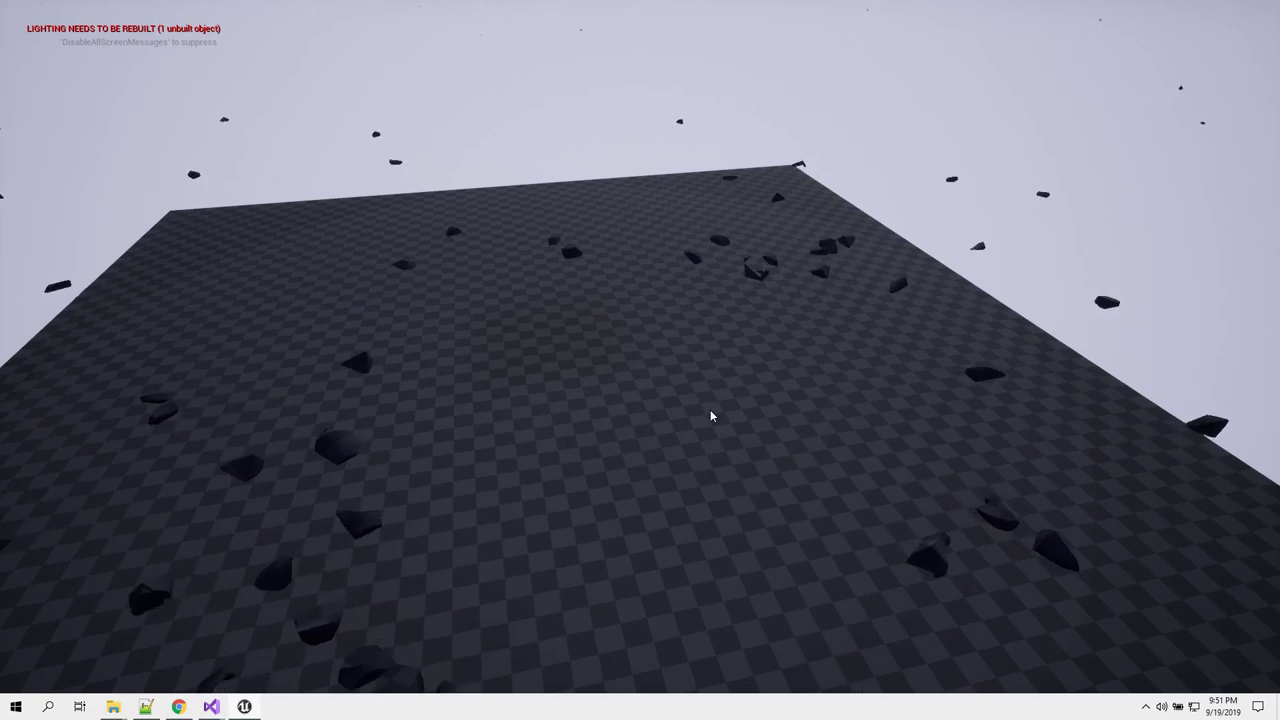
pyautogui.press('Escape')
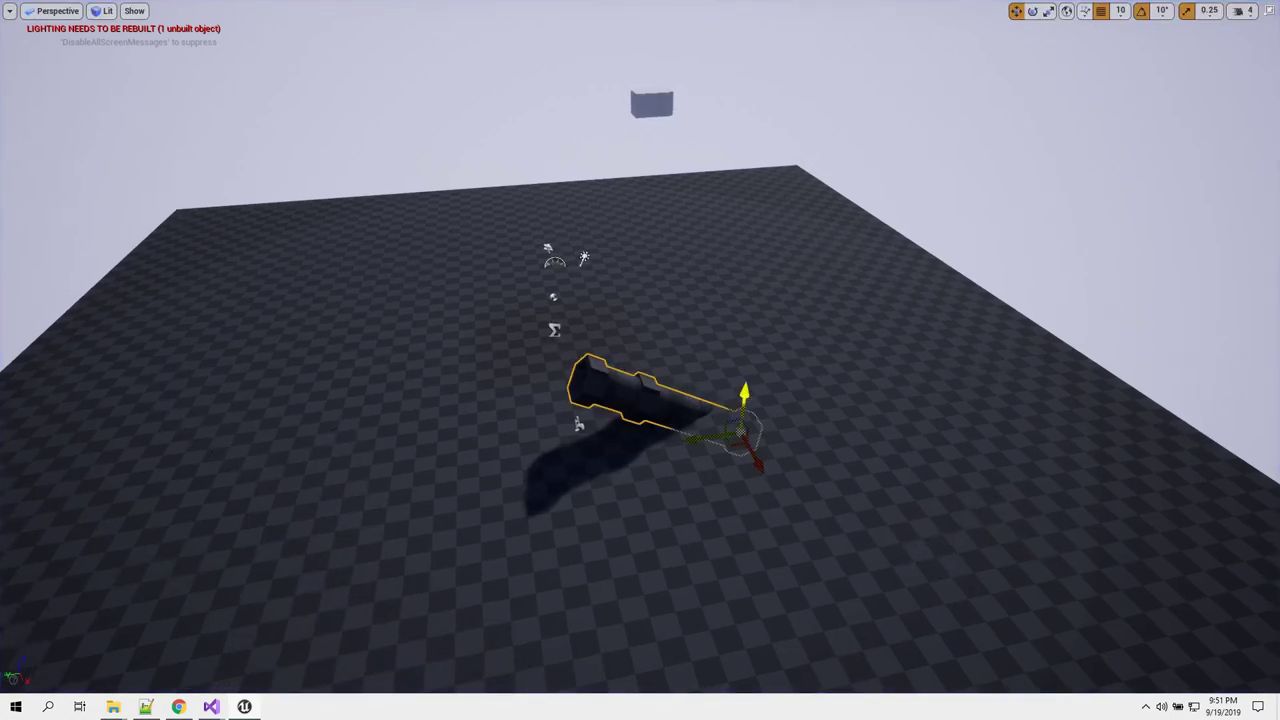
pyautogui.moveTo(745, 392)
pyautogui.mouseDown()
pyautogui.moveTo(755, 362)
pyautogui.moveTo(665, 388)
pyautogui.mouseUp()
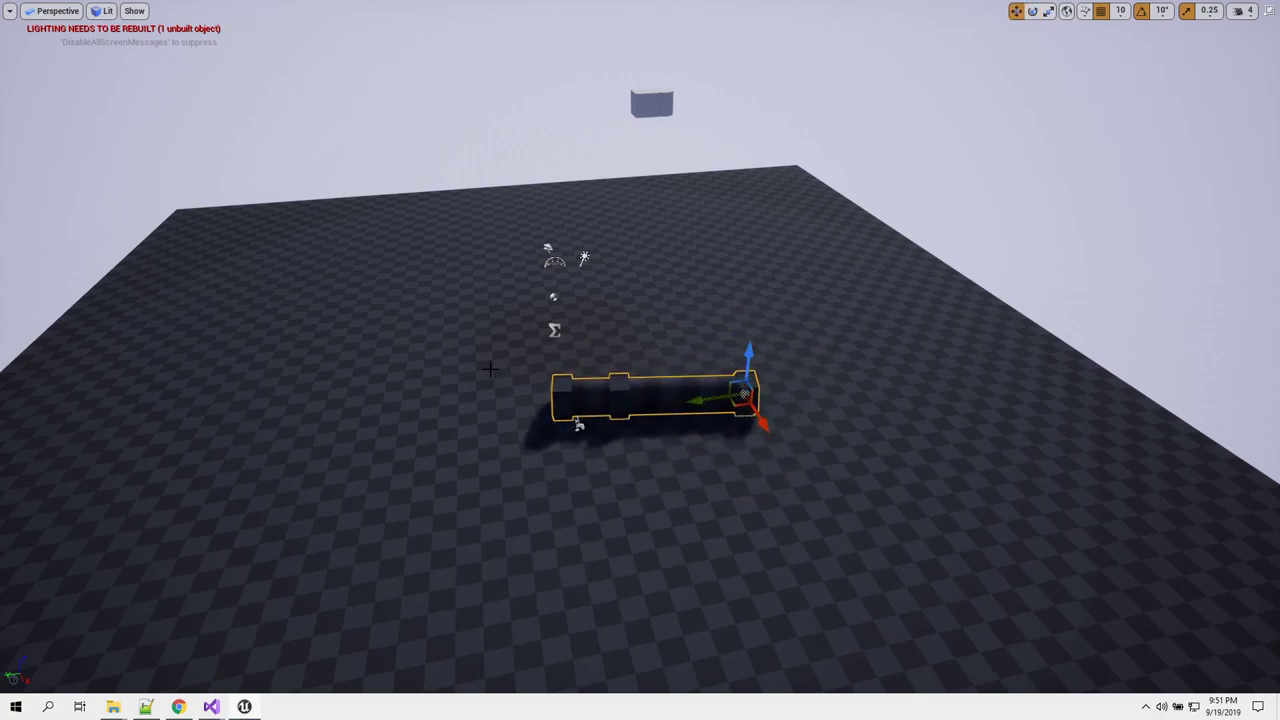
pyautogui.hotkey('alt', 'p')
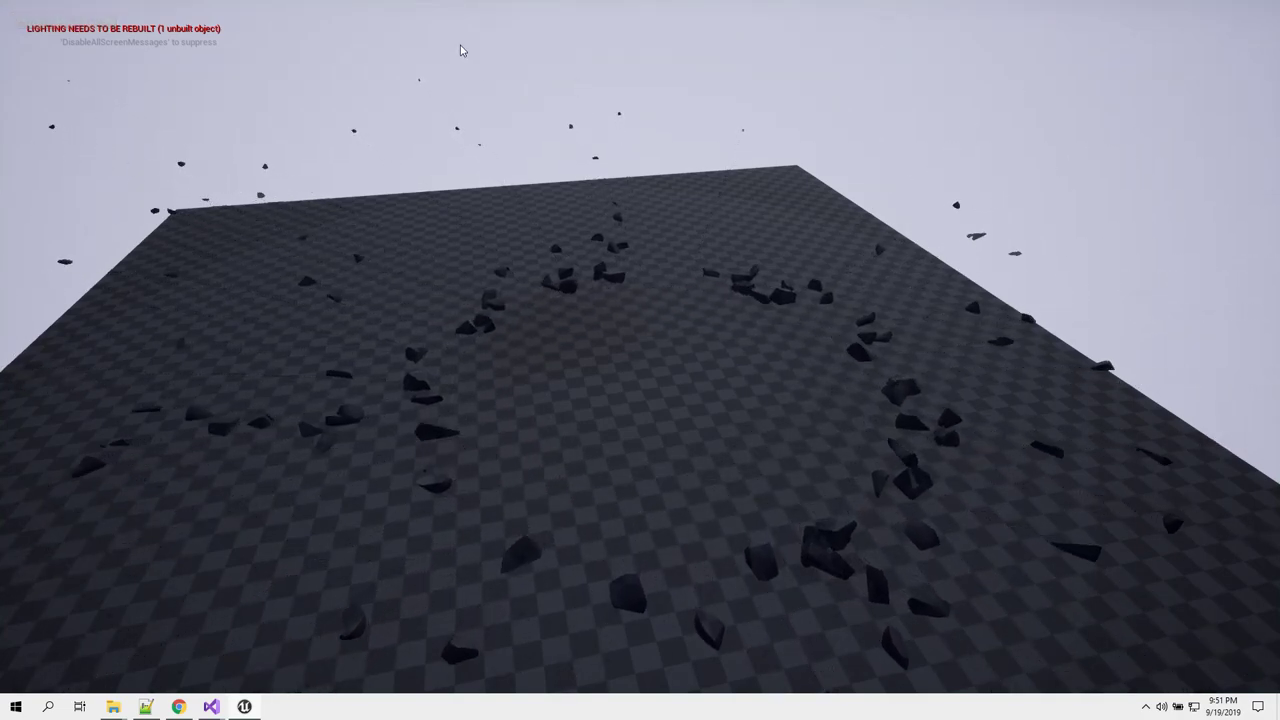
# - Stop the current run, do one more shatter test, and stop it again
pyautogui.press('Escape')
pyautogui.hotkey('alt', 'p')
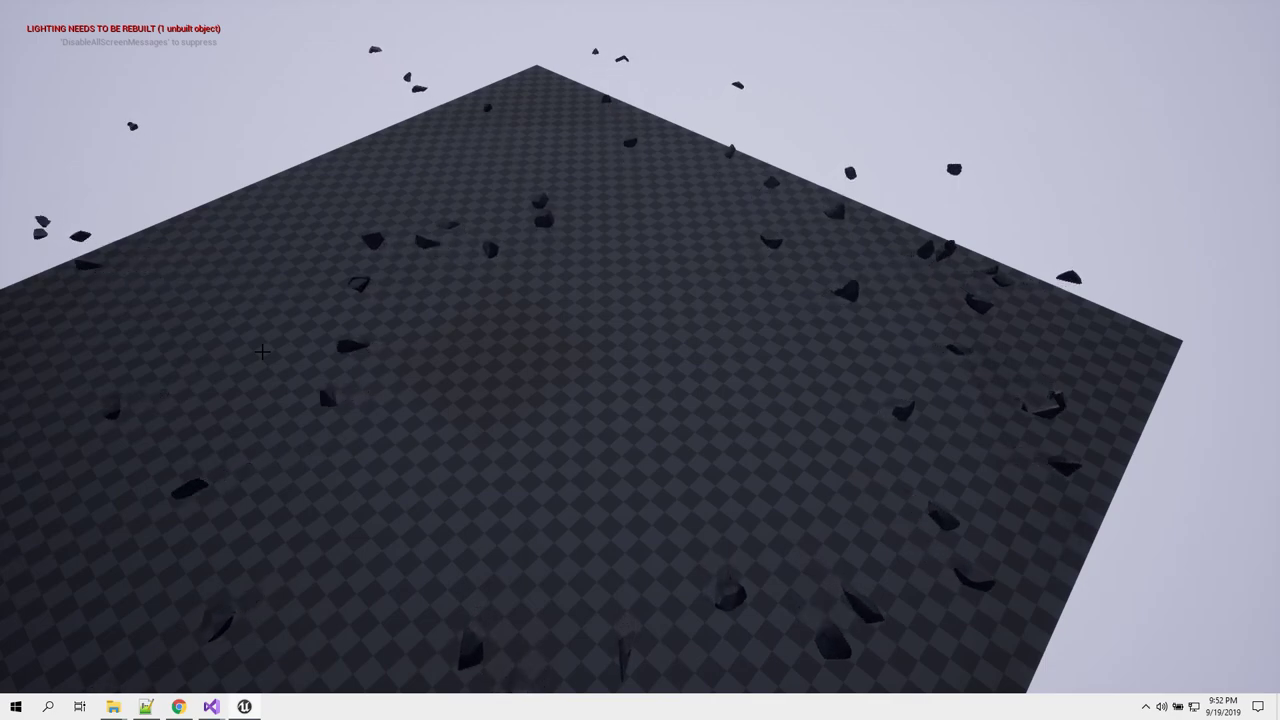
pyautogui.press('Escape')
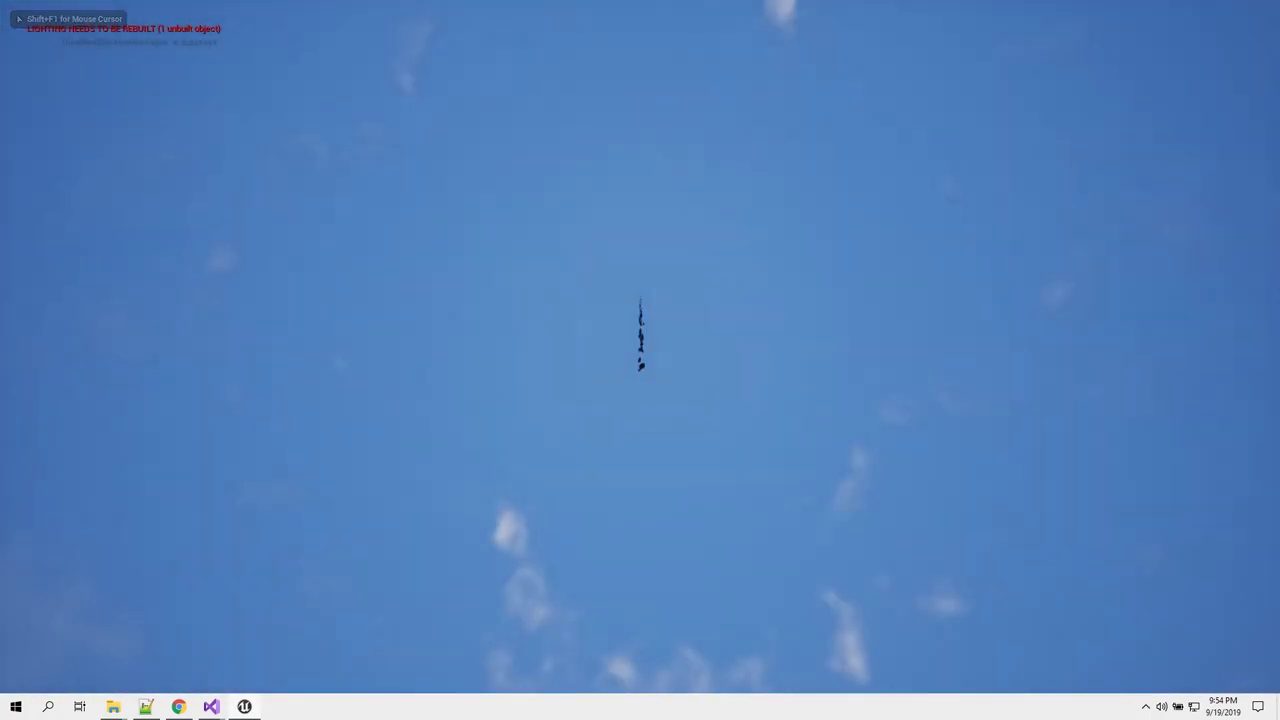
pyautogui.press('Escape')
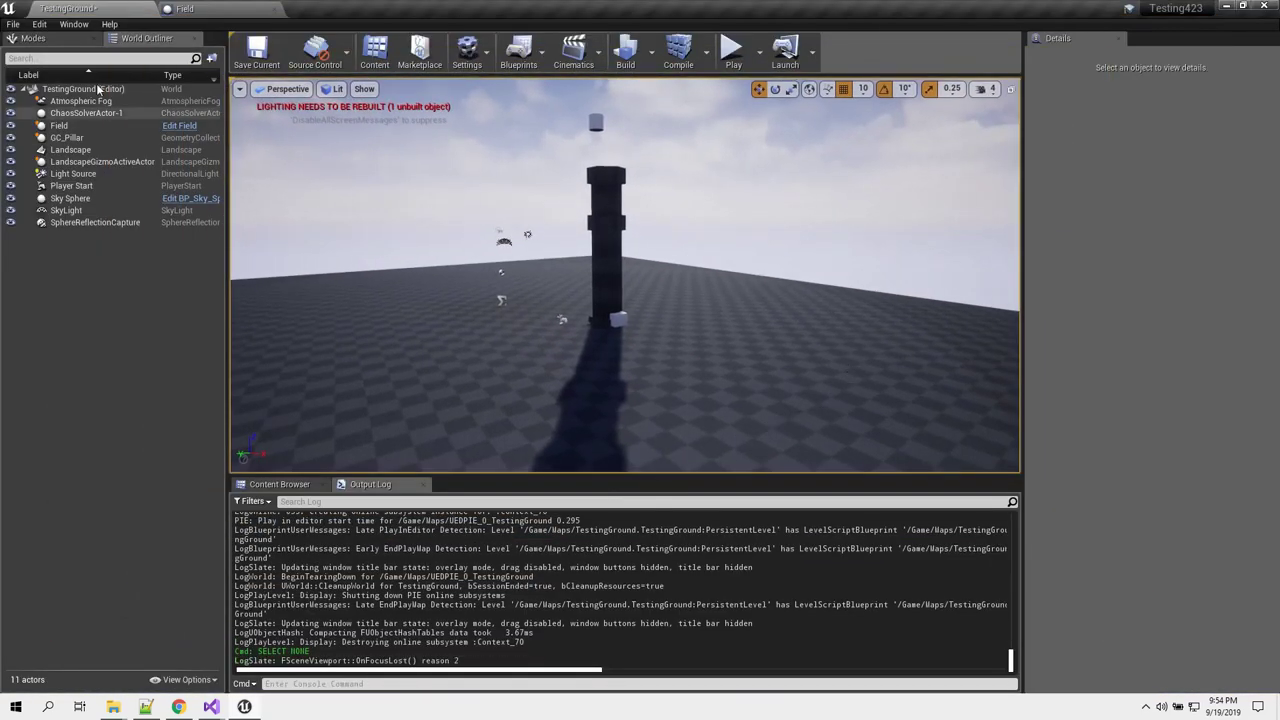
# - Inspect the Field blueprint's Set Culling Field and Apply Physics Field nodes, then save it
pyautogui.click(215, 7)
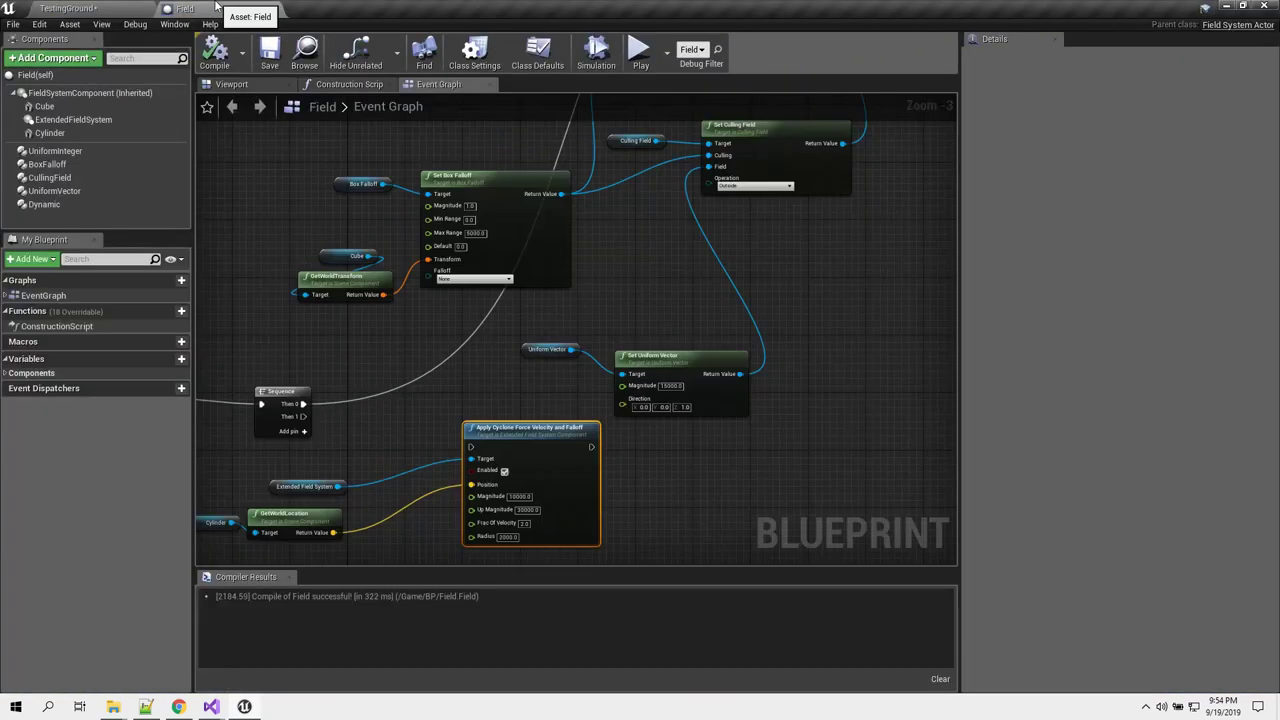
pyautogui.moveTo(522, 303)
pyautogui.mouseDown(button='right')
pyautogui.moveTo(435, 415)
pyautogui.moveTo(668, 322)
pyautogui.mouseUp(button='right')
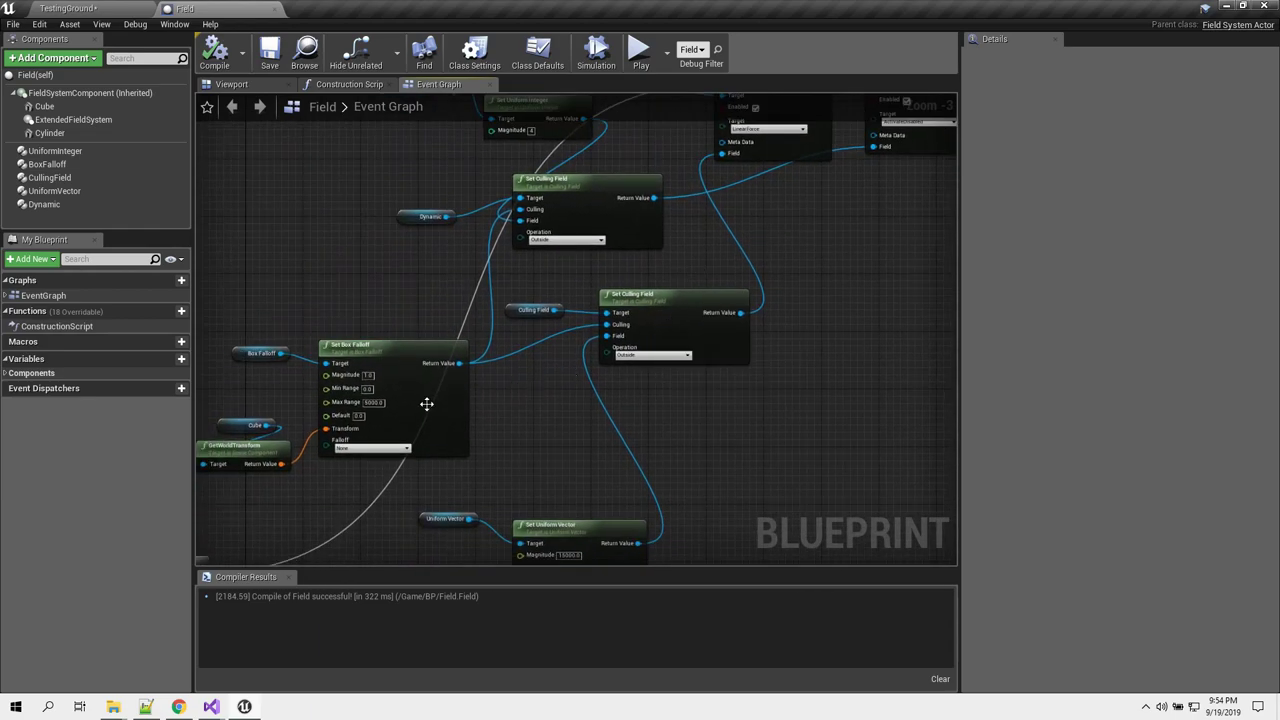
pyautogui.moveTo(390, 234)
pyautogui.mouseDown(button='right')
pyautogui.moveTo(335, 398)
pyautogui.moveTo(605, 253)
pyautogui.mouseUp(button='right')
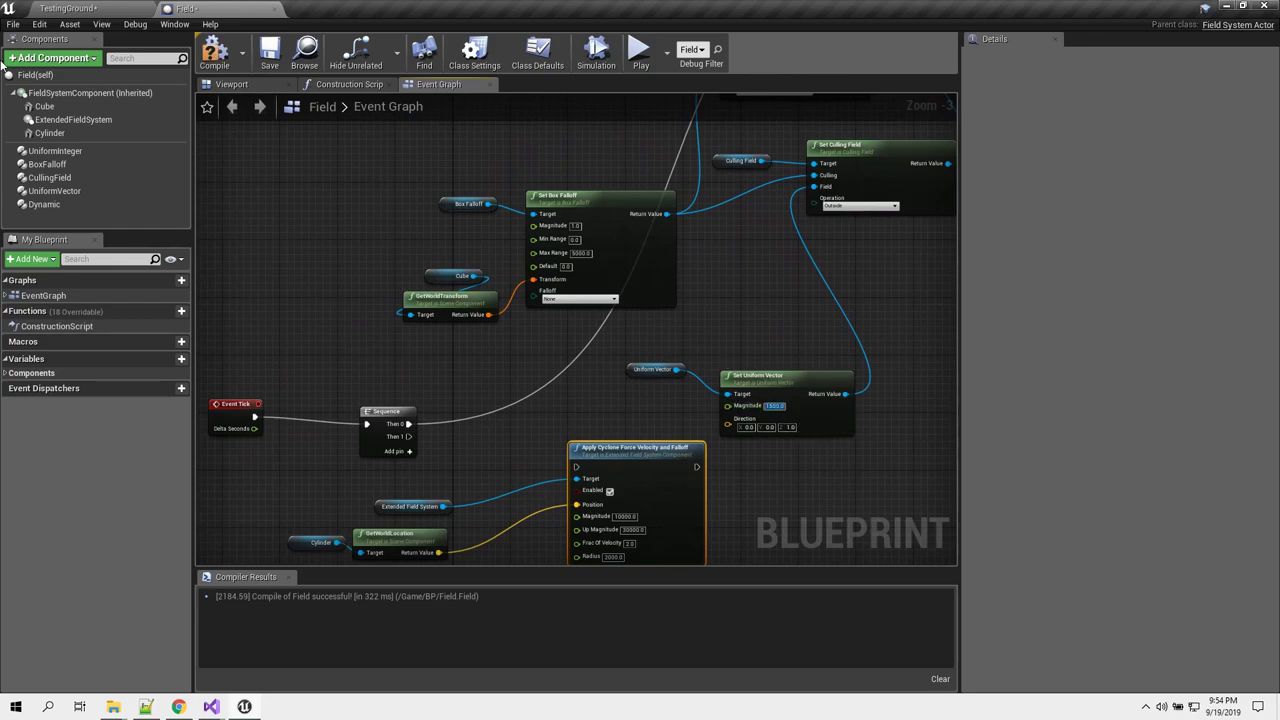
pyautogui.click(269, 52)
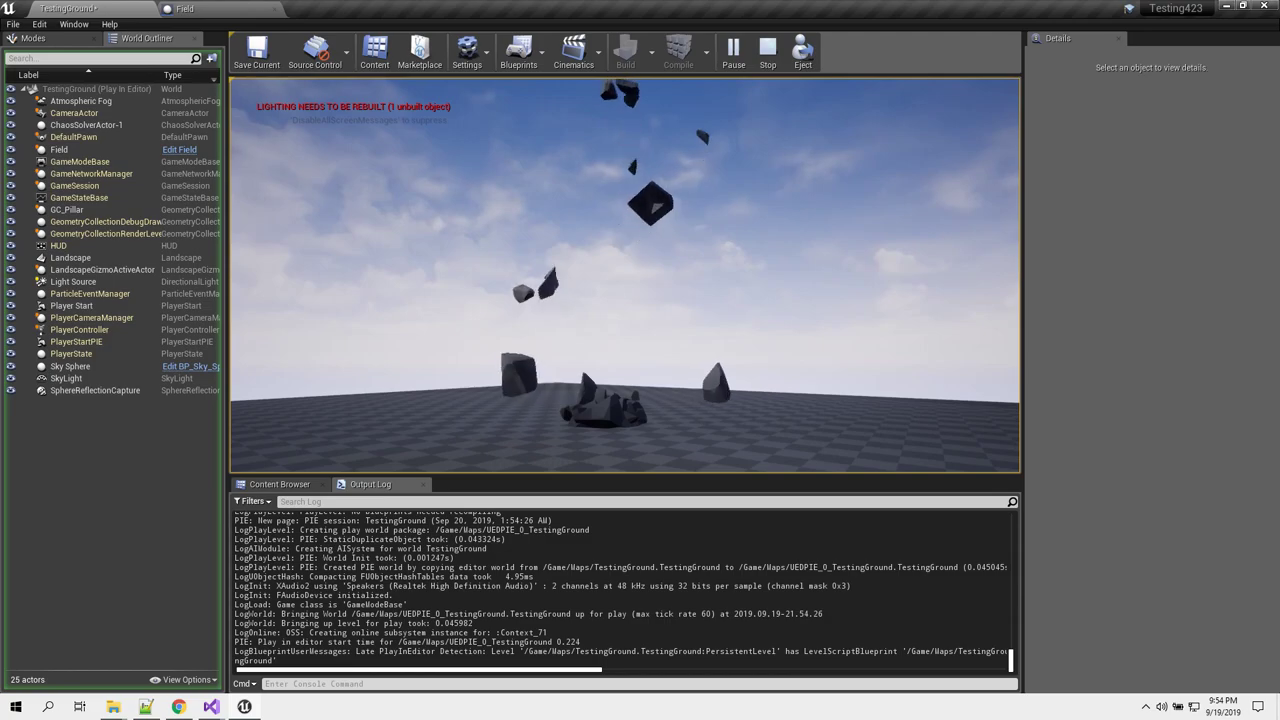
# - Replay the pillar shatter in a fullscreen (F11) viewport, then stop and exit fullscreen
pyautogui.press('Escape')
pyautogui.press('F11')
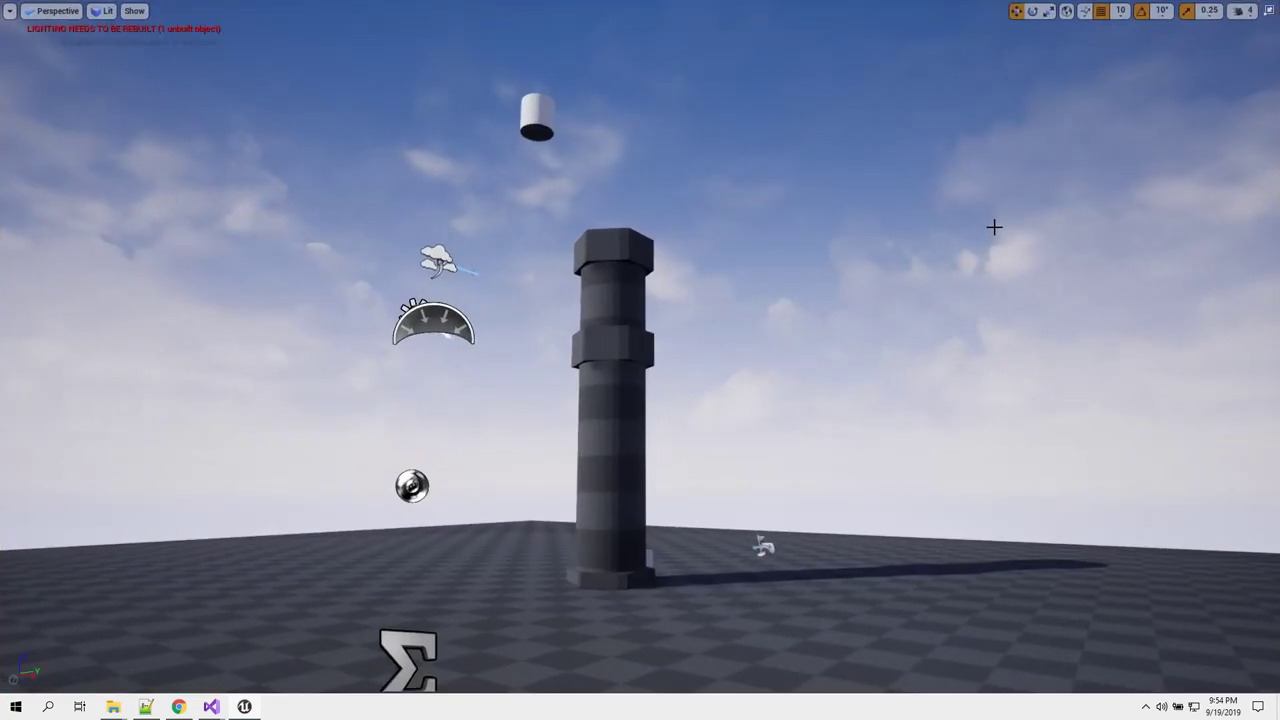
pyautogui.moveTo(994, 226)
pyautogui.mouseDown(button='right')
pyautogui.moveTo(981, 233)
pyautogui.moveTo(968, 210)
pyautogui.mouseUp(button='right')
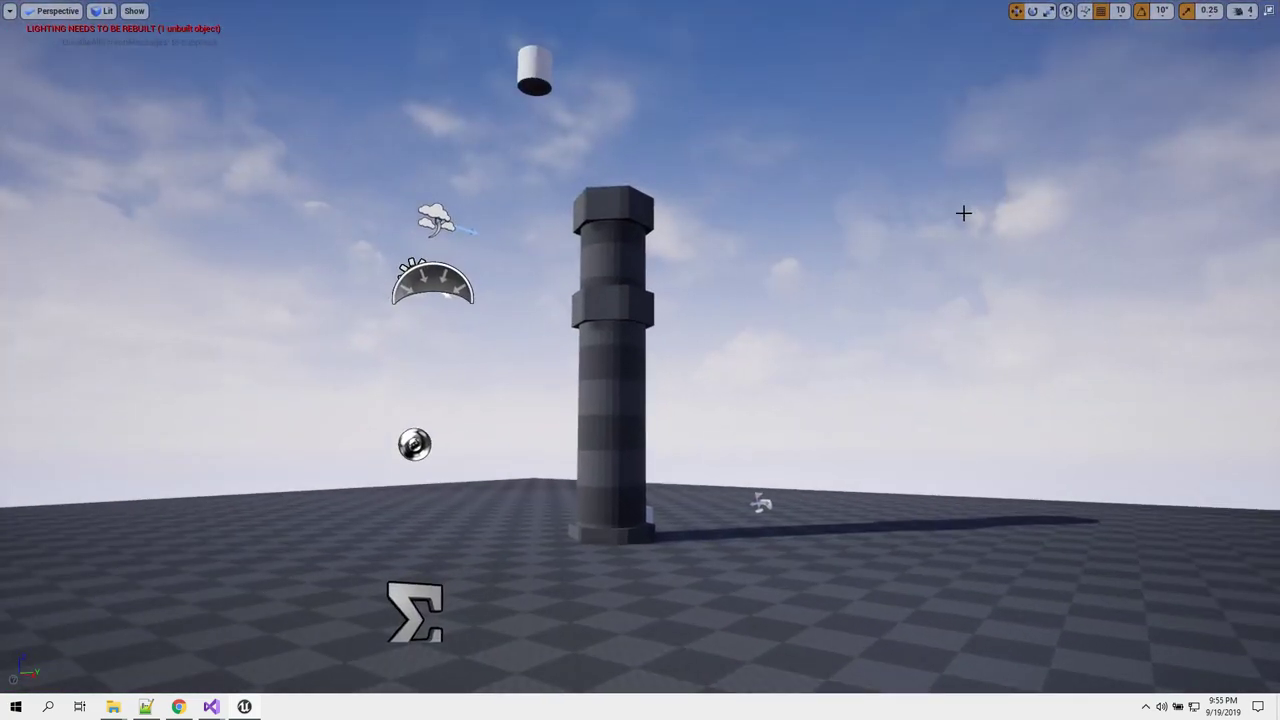
pyautogui.hotkey('alt', 'p')
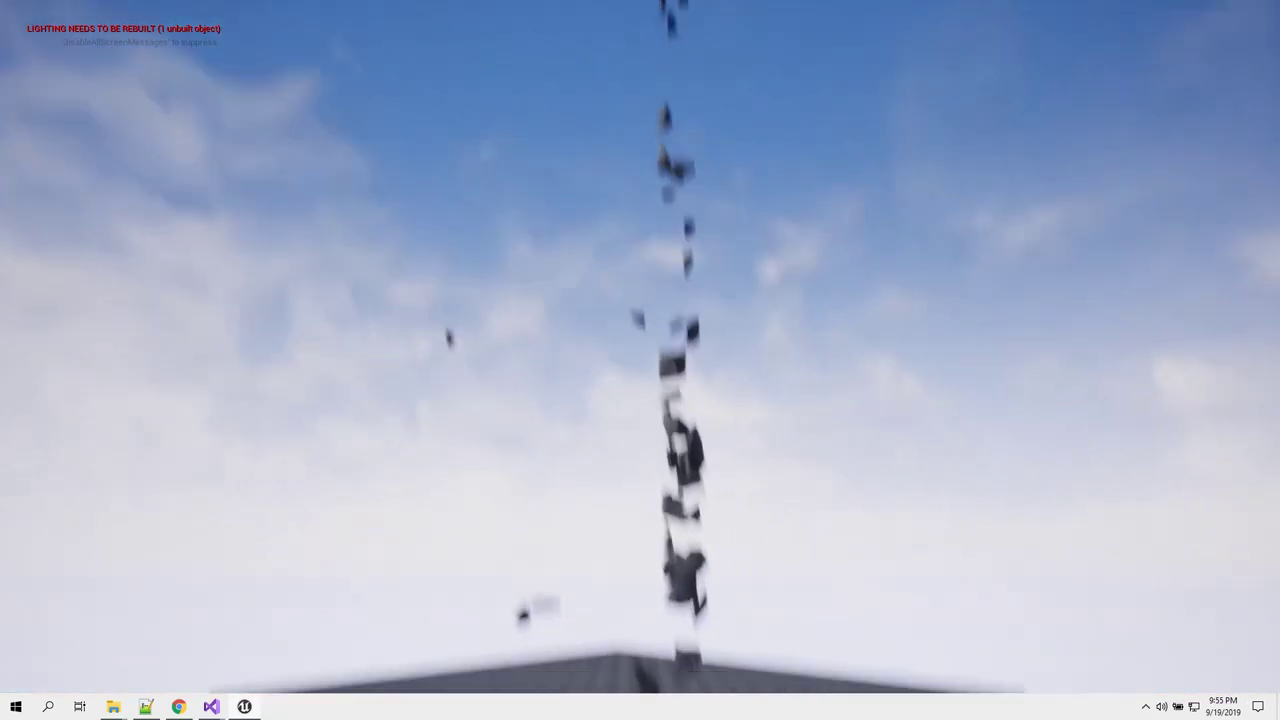
pyautogui.press('Escape')
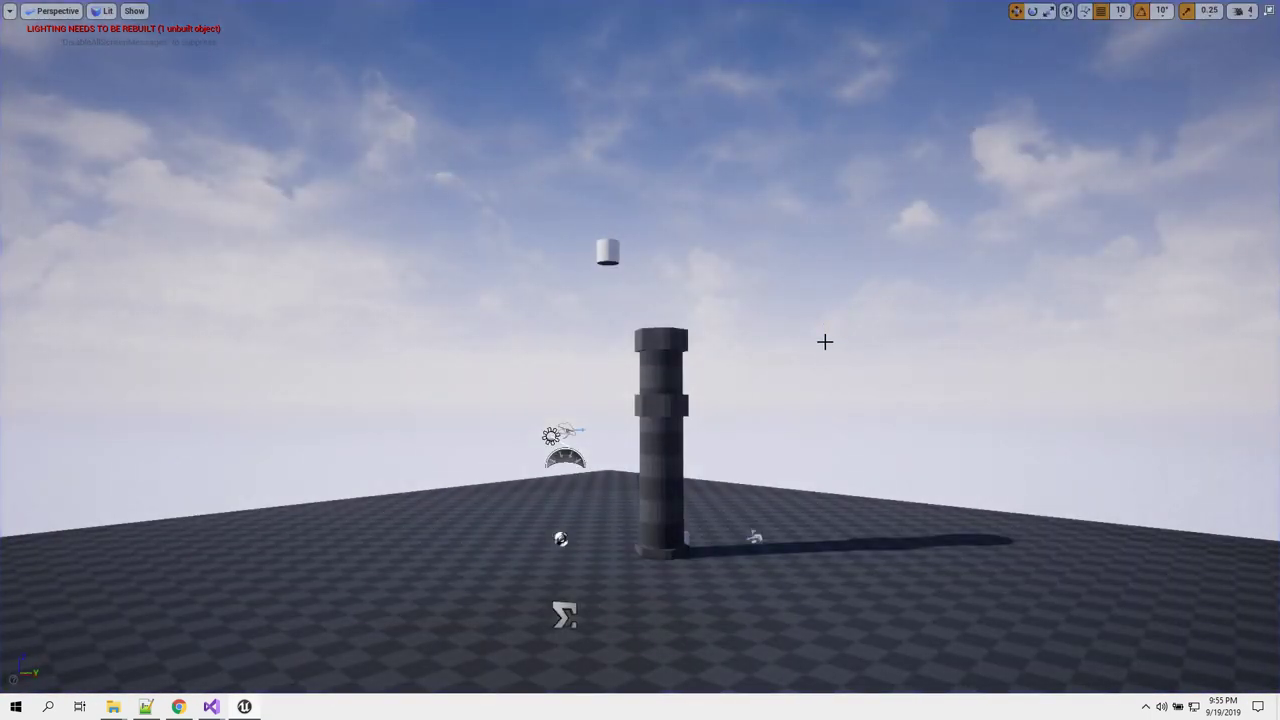
pyautogui.press('F11')
# - Glance over the Field blueprint's event graph, then return to the TestingGround level
pyautogui.click(266, 8)
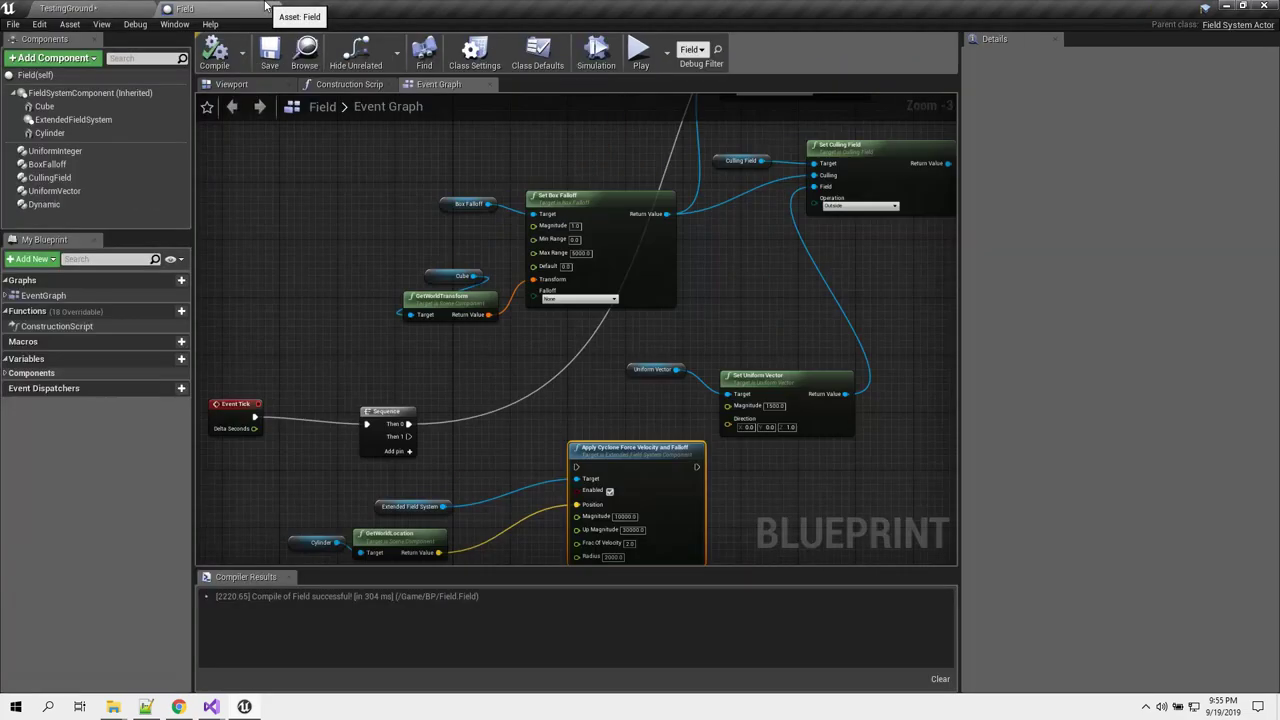
pyautogui.moveTo(625, 264); pyautogui.dragTo(483, 315, button='right')
pyautogui.click(68, 8)
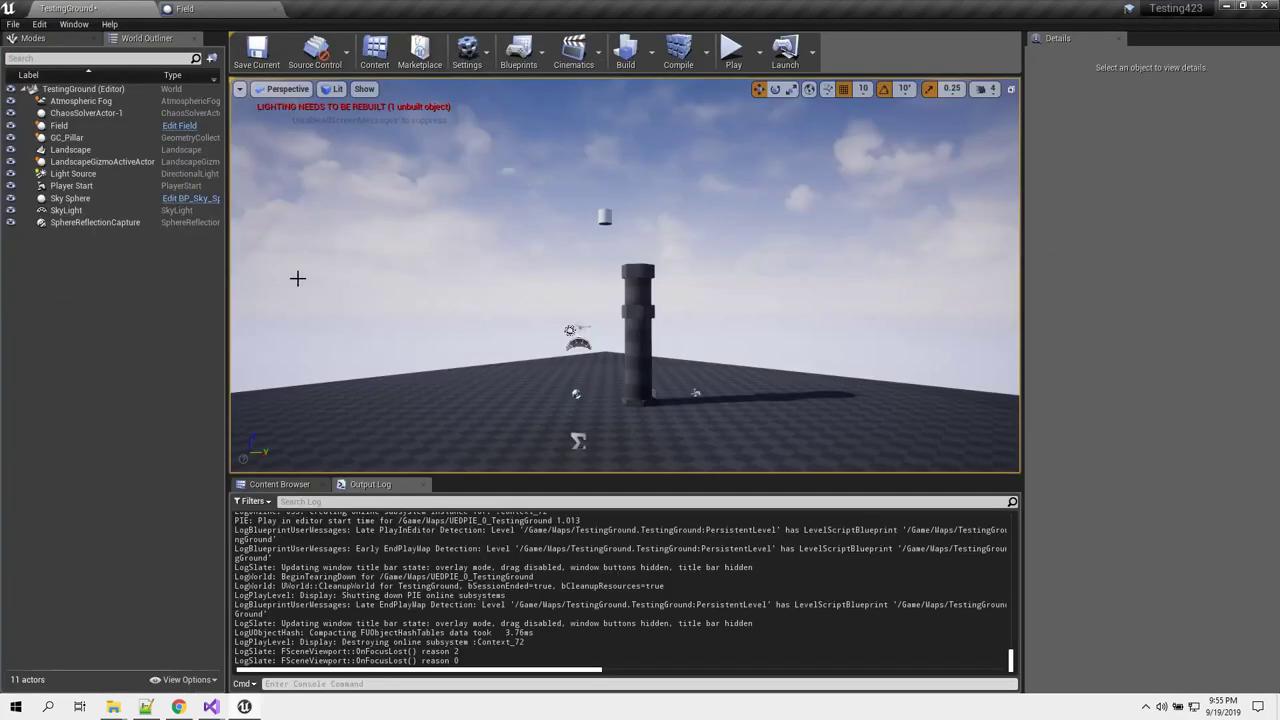
# - Add Damage Threshold entries 1000 and 900 to GC_Pillar's Clustering, then test-play
pyautogui.click(625, 349)
pyautogui.scroll(-3, 1108, 515)
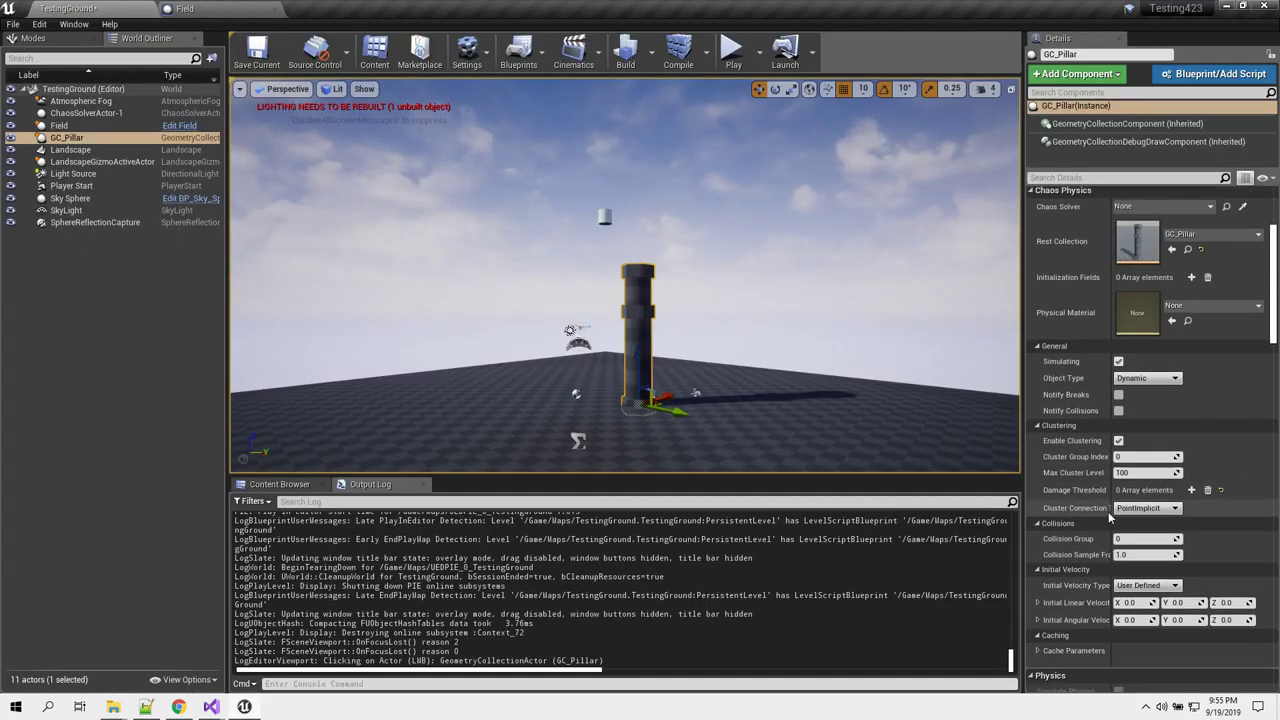
pyautogui.click(1192, 489)
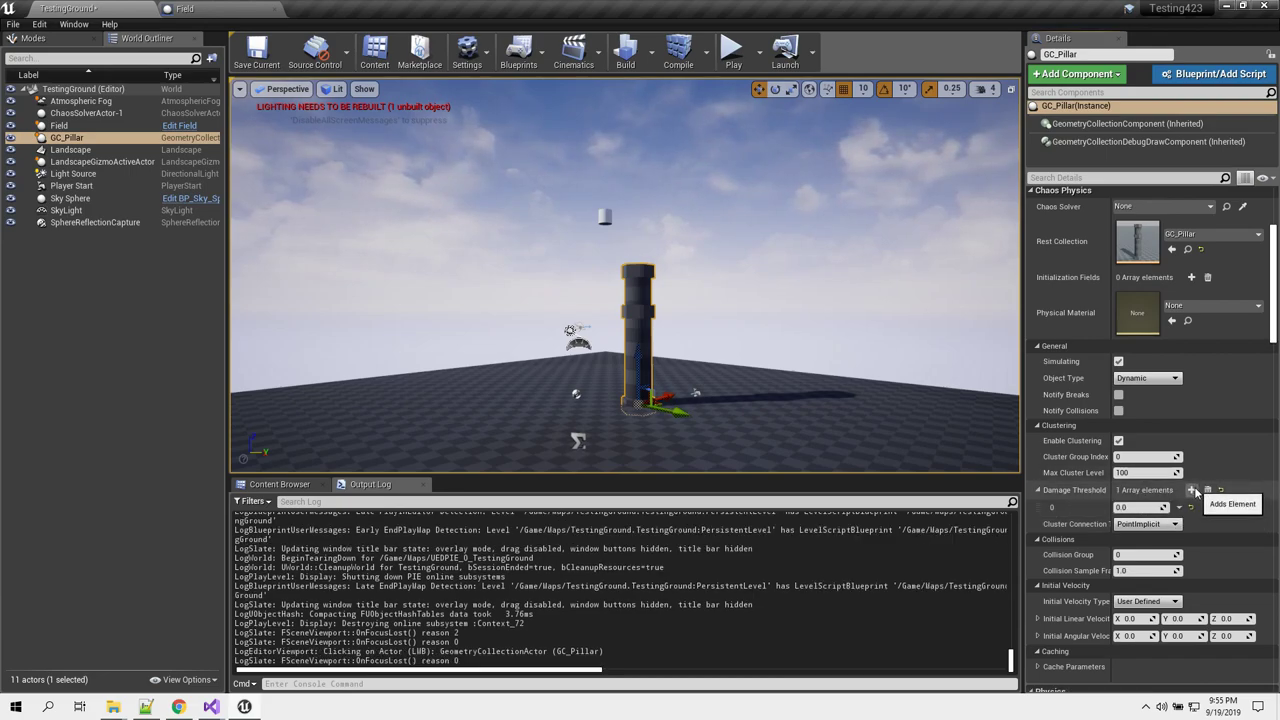
pyautogui.click(1192, 489)
pyautogui.write('900')
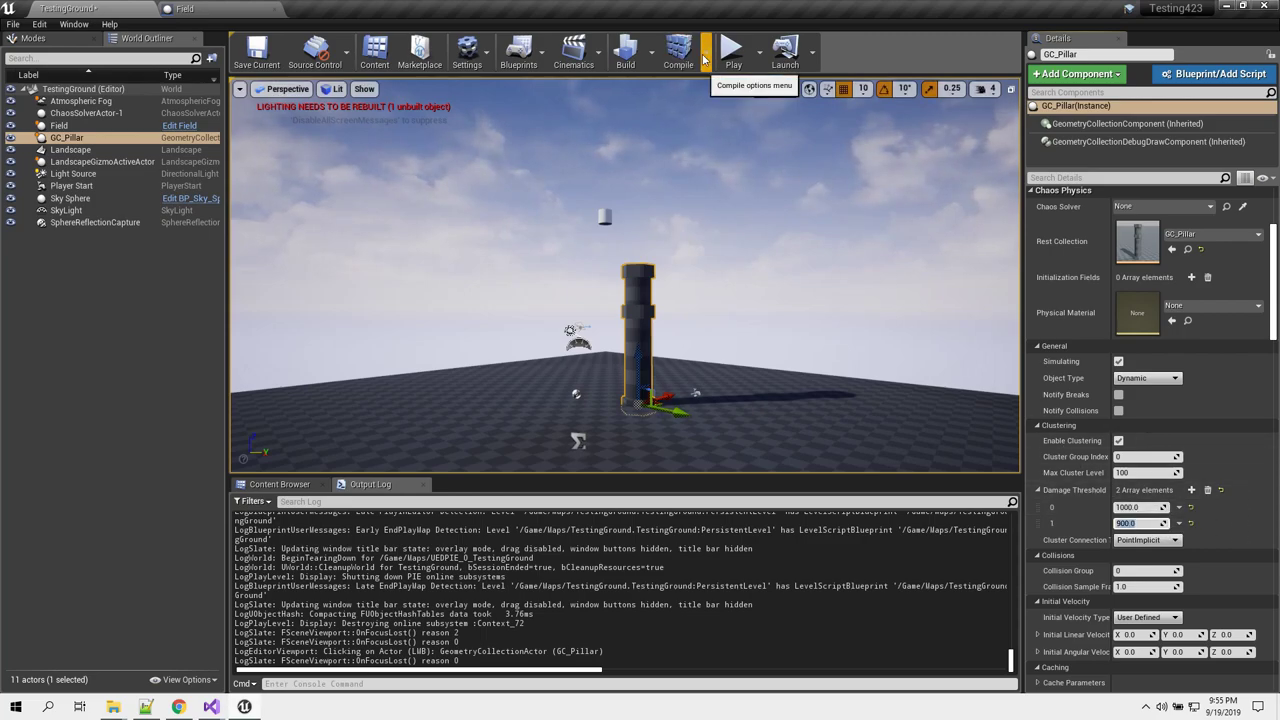
pyautogui.click(733, 50)
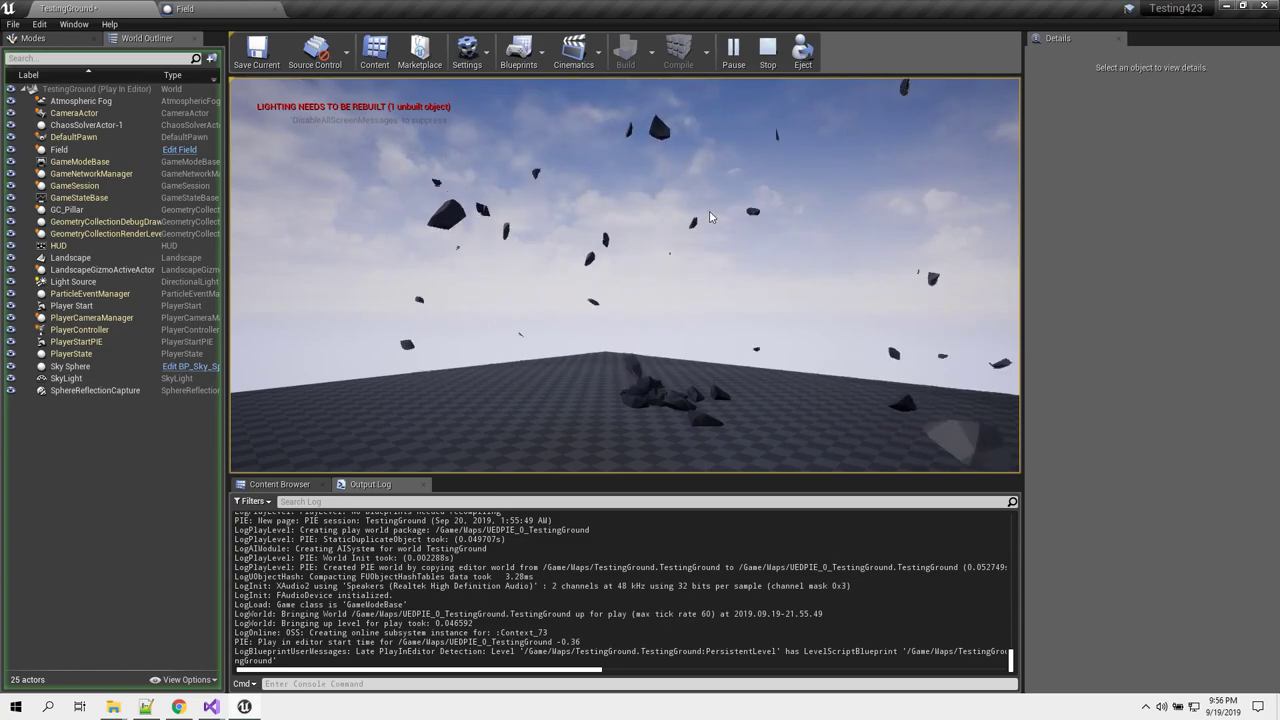
pyautogui.press('F11')
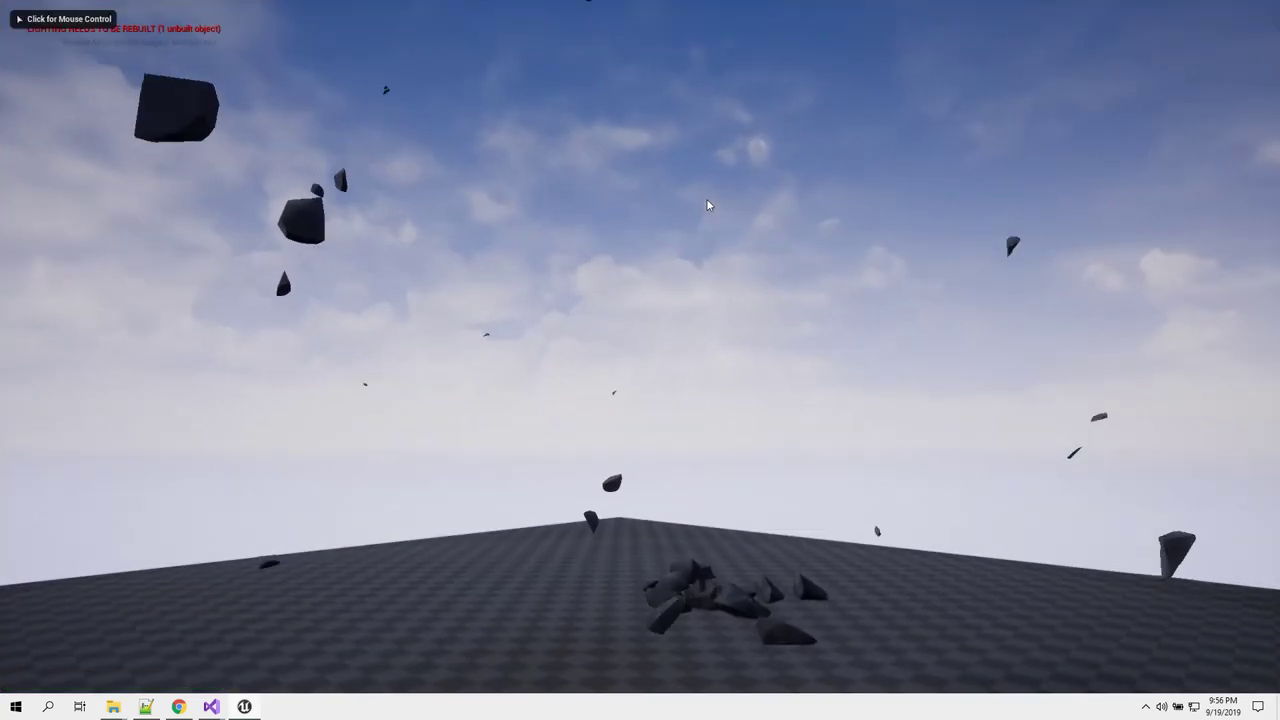
pyautogui.press('Escape')
pyautogui.hotkey('alt', 'p')
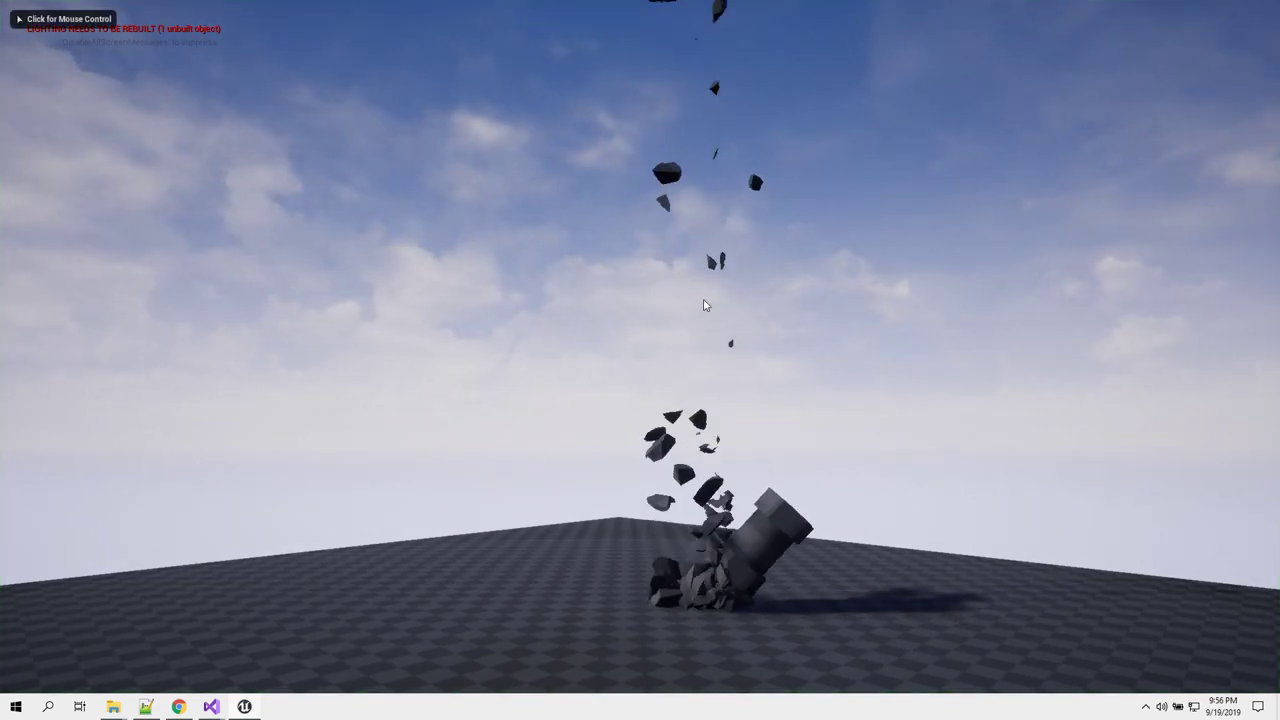
pyautogui.click(704, 305)
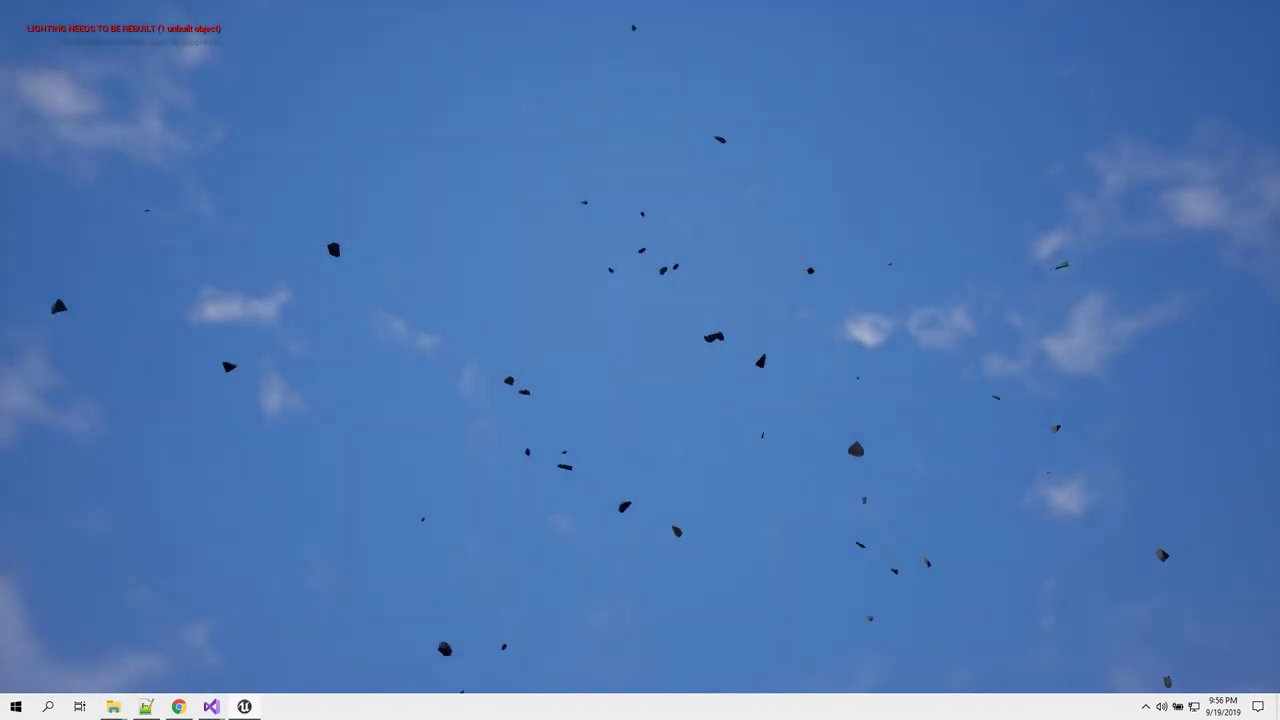
pyautogui.press('Escape')
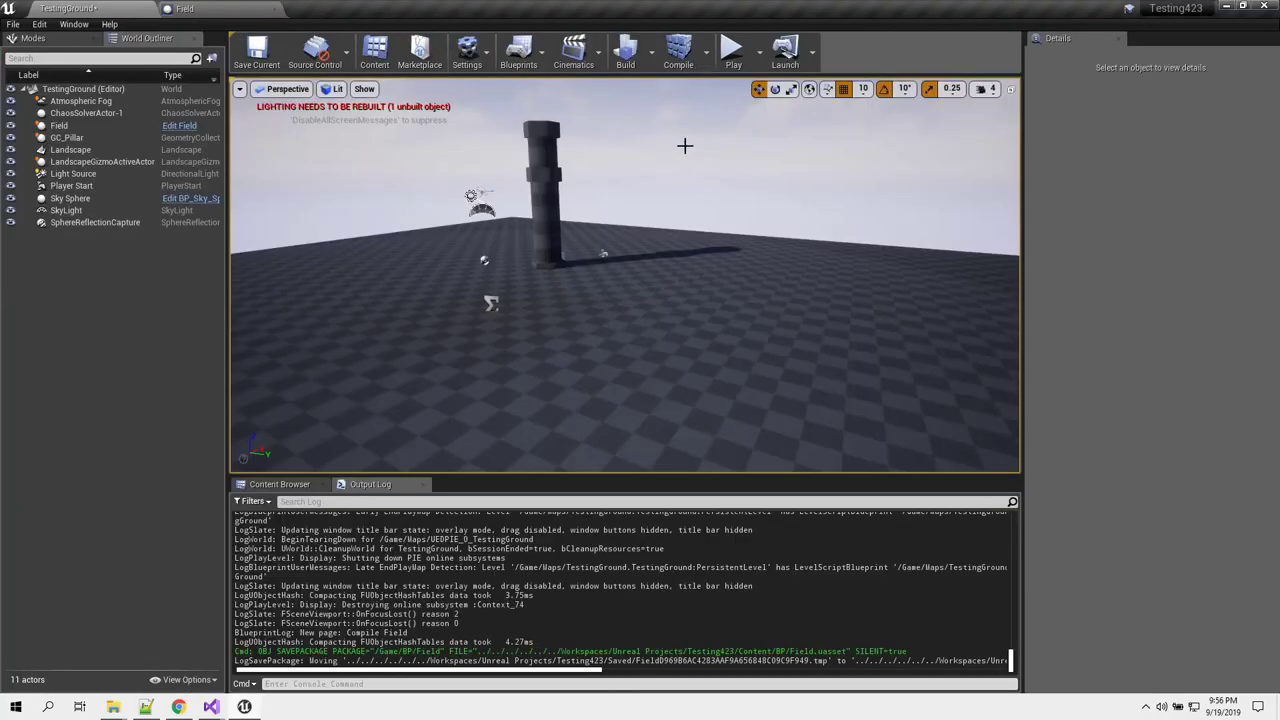
# - Set the Field blueprint's Uniform Vector Magnitude to 100
pyautogui.click(226, 5)
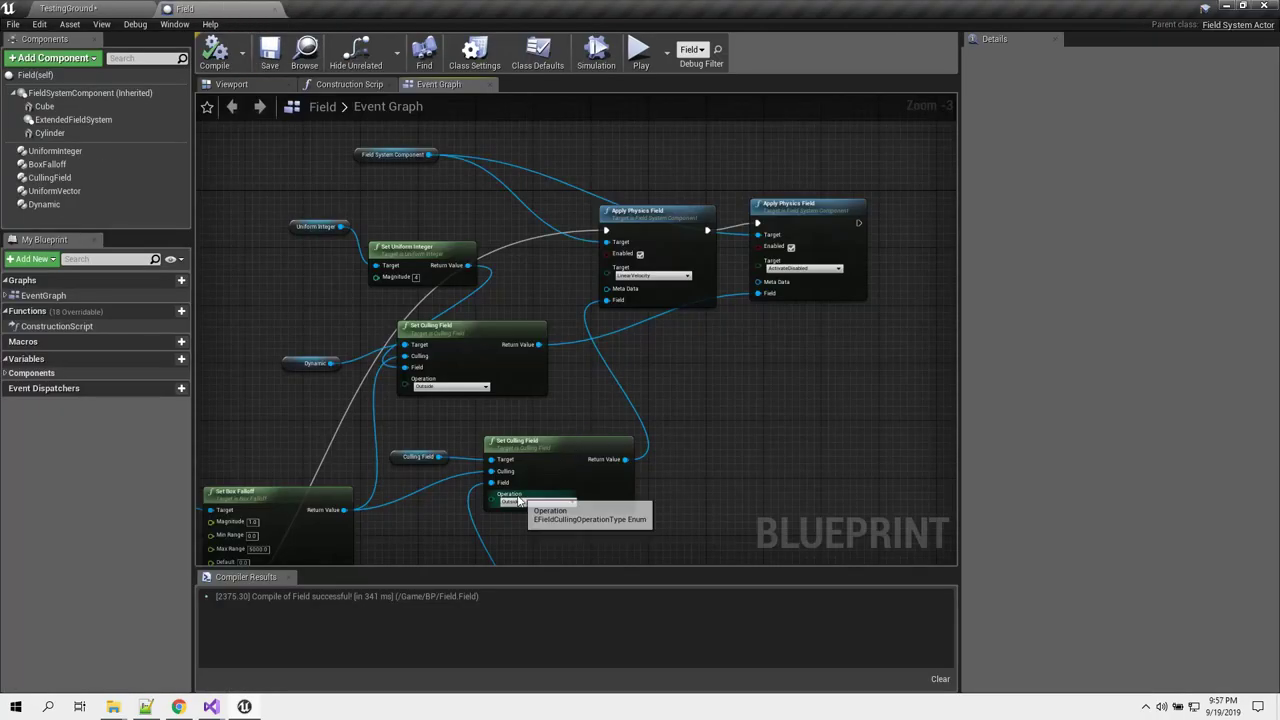
pyautogui.moveTo(518, 500); pyautogui.dragTo(525, 387, button='right')
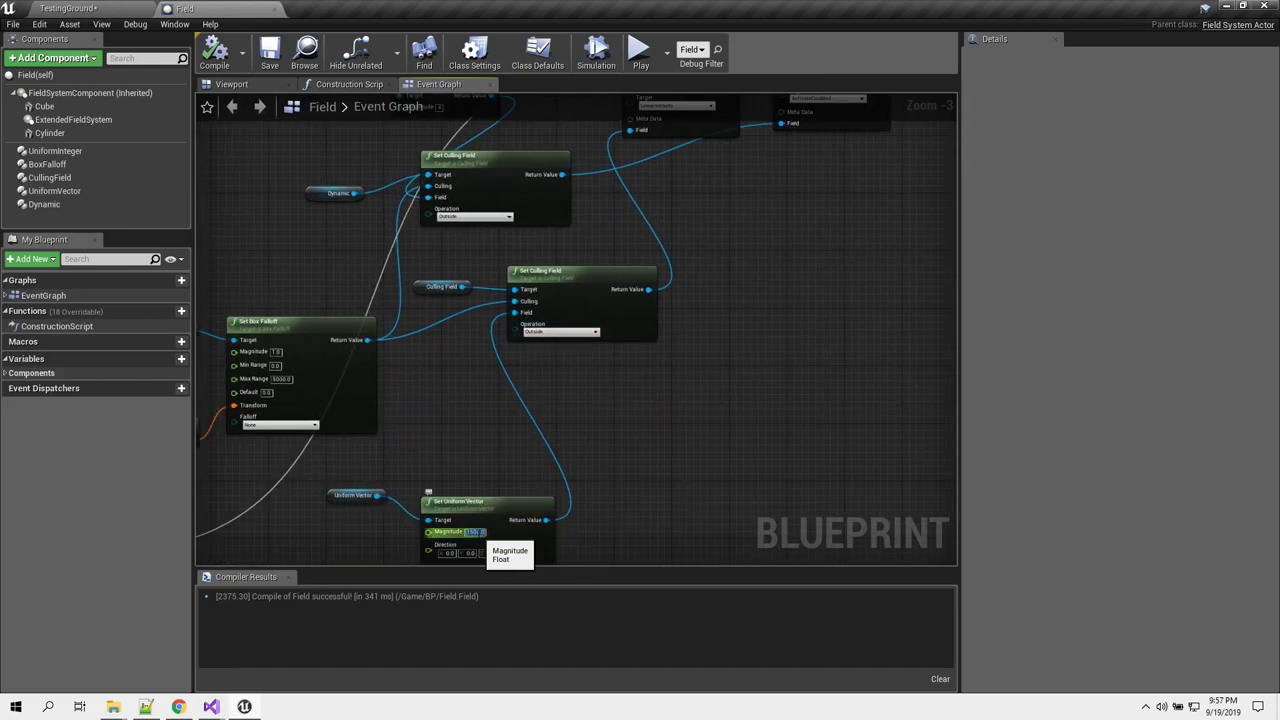
pyautogui.write('100')
pyautogui.press('Return')
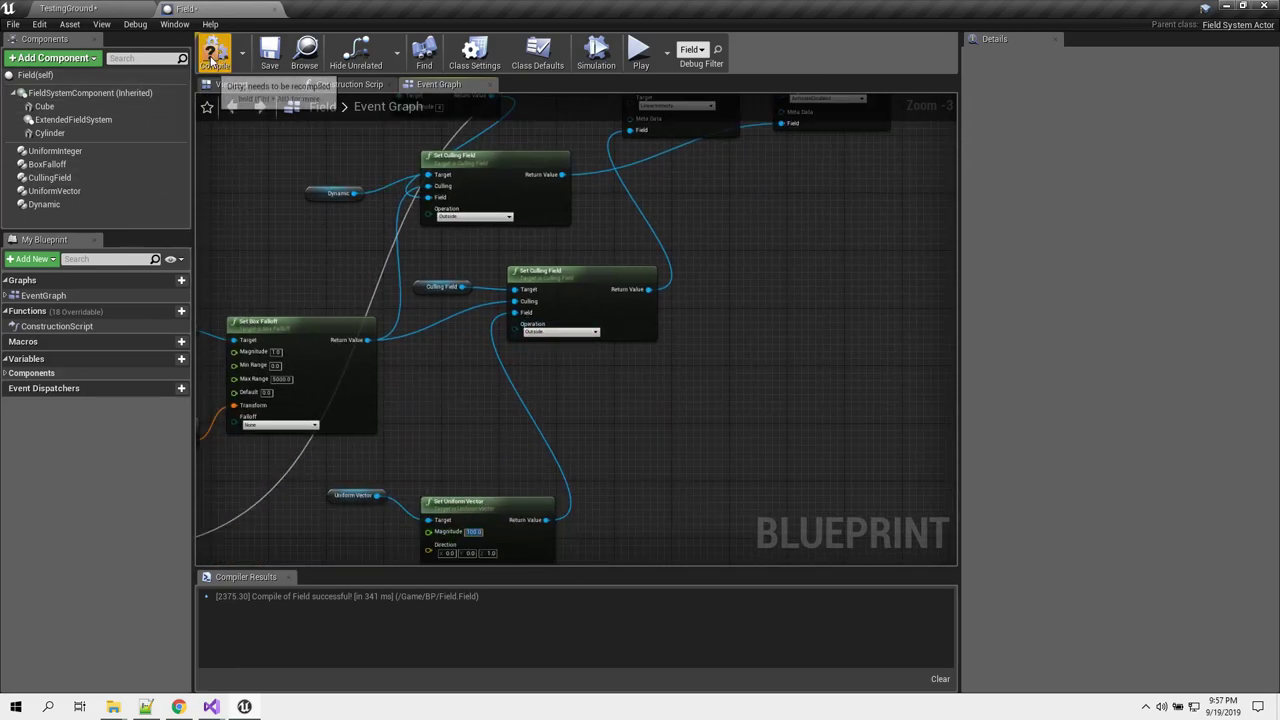
# - Test-play the level twice with the new magnitude, the second time fullscreen with camera backed off
pyautogui.click(100, 8)
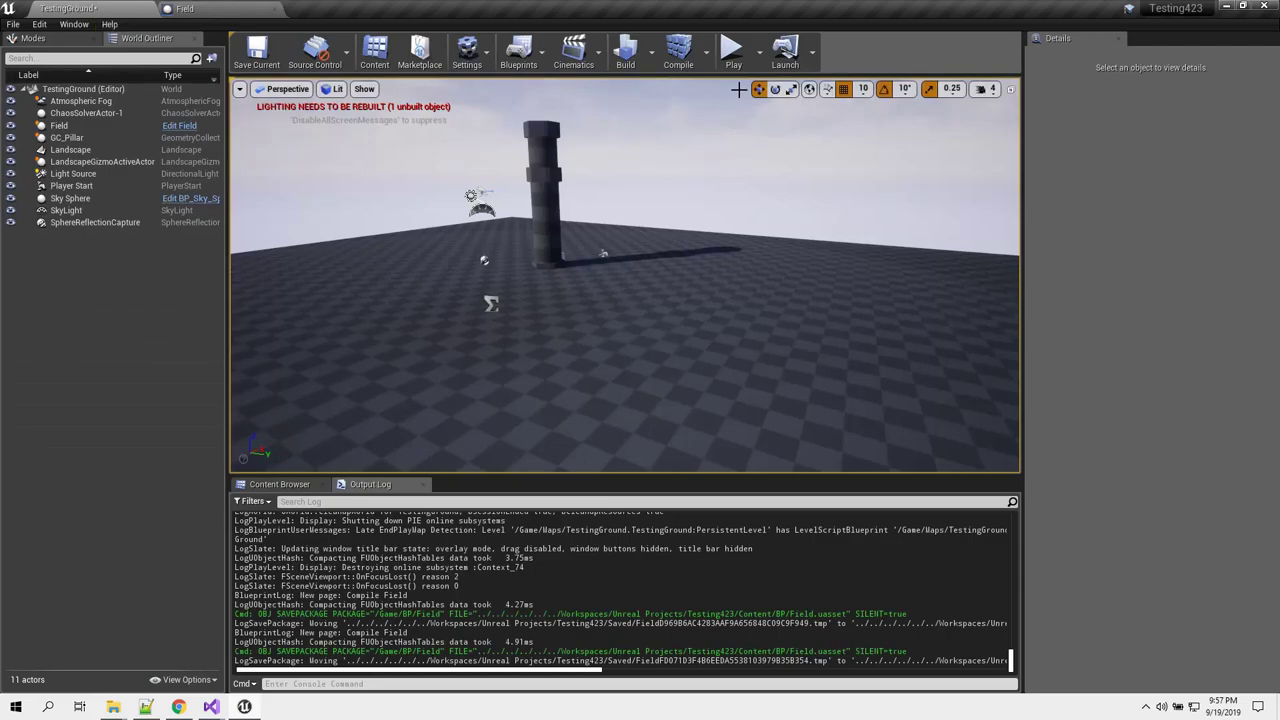
pyautogui.click(733, 50)
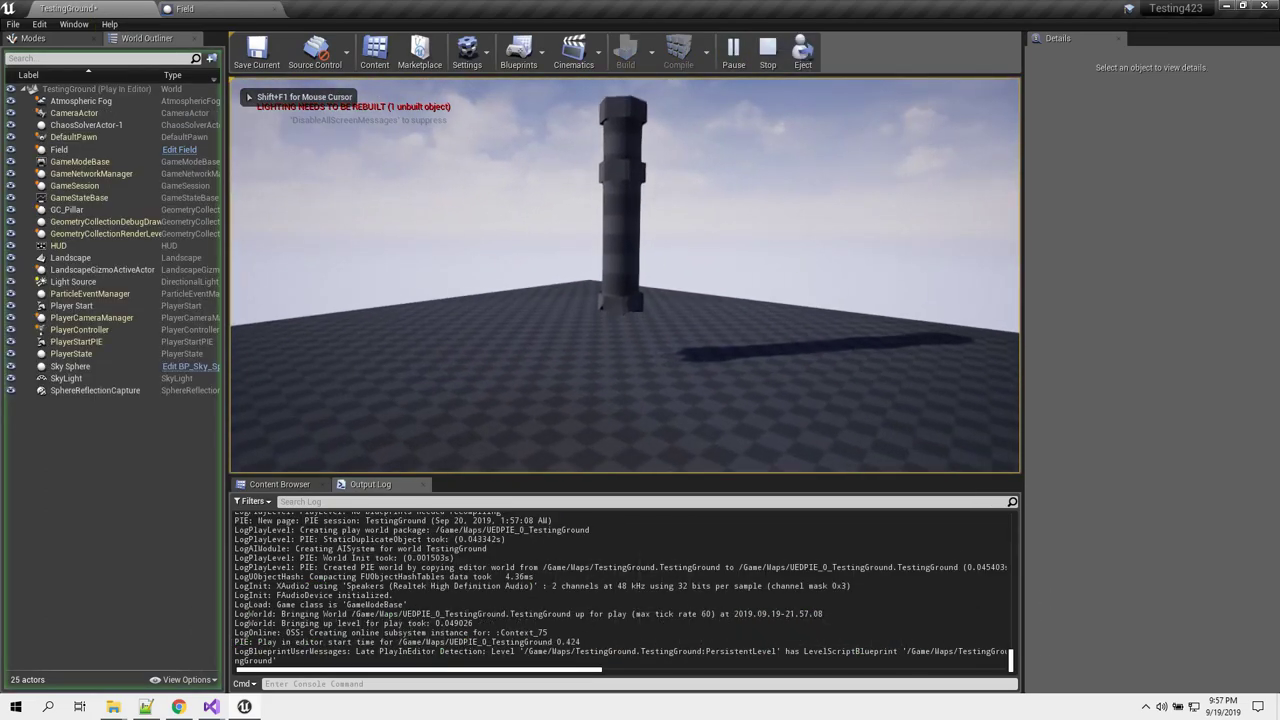
pyautogui.press('Escape')
pyautogui.click(722, 373)
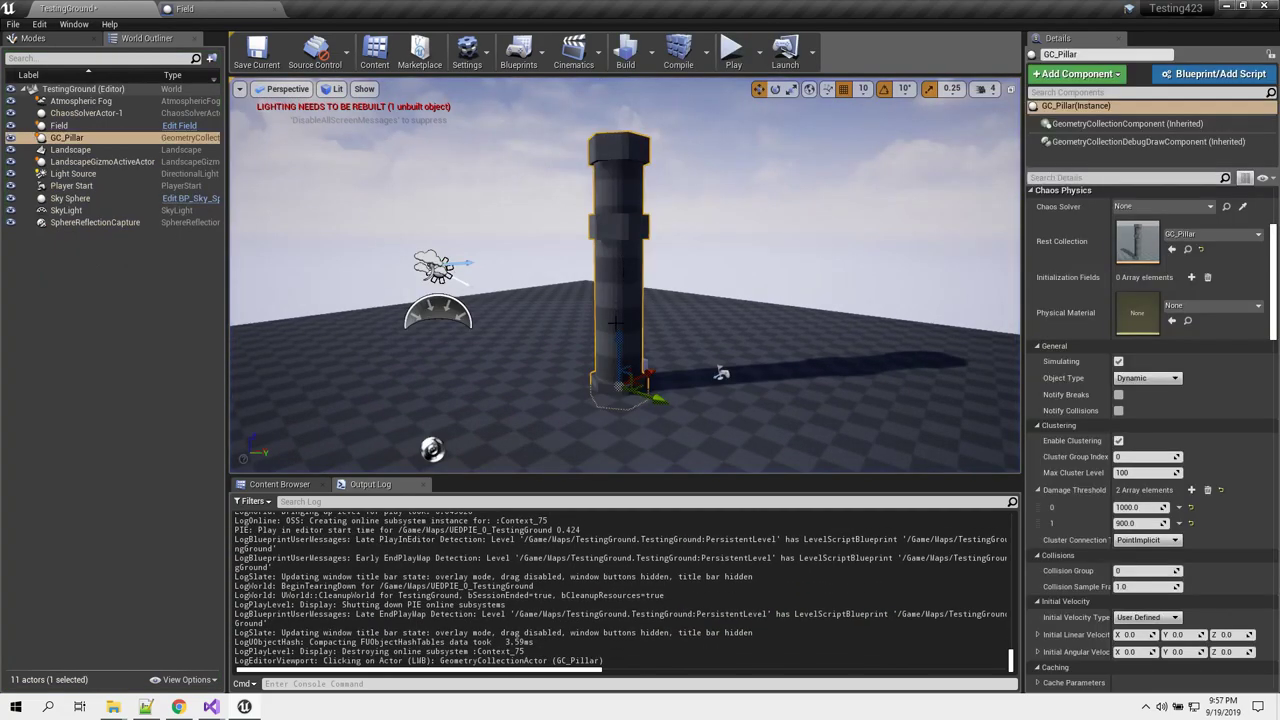
pyautogui.press('F11')
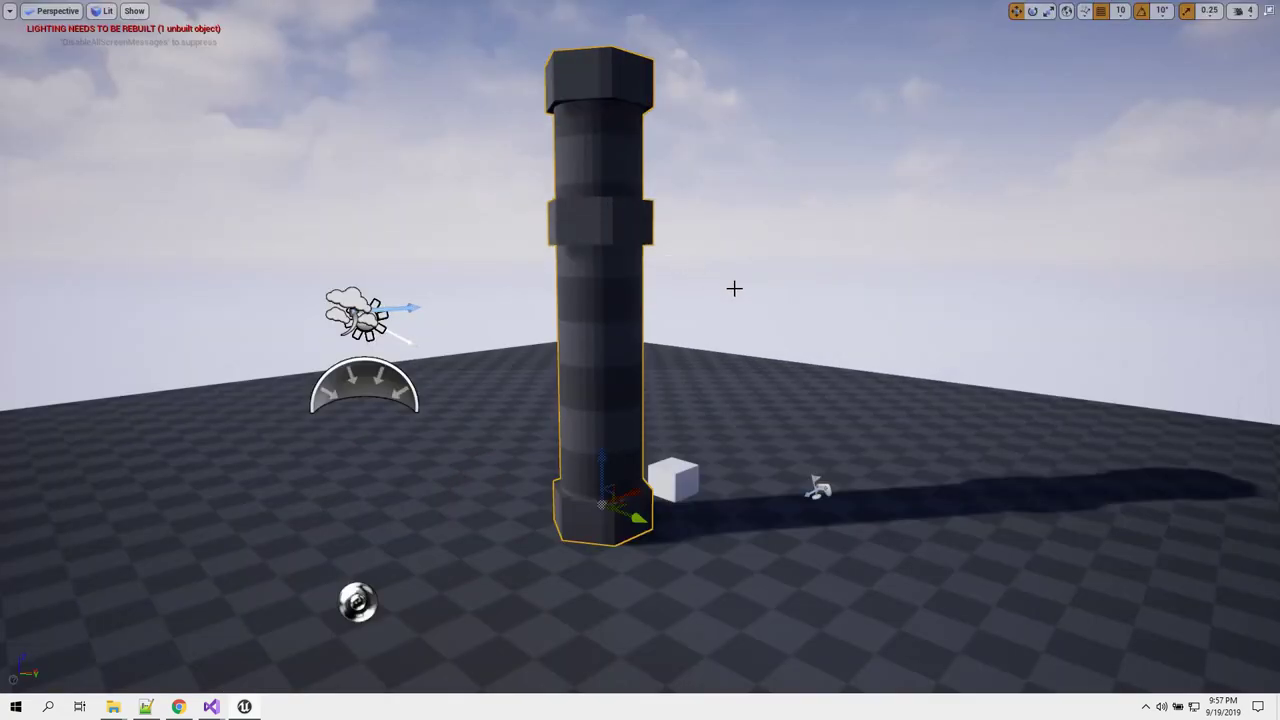
pyautogui.click(734, 288)
pyautogui.hotkey('alt', 'p')
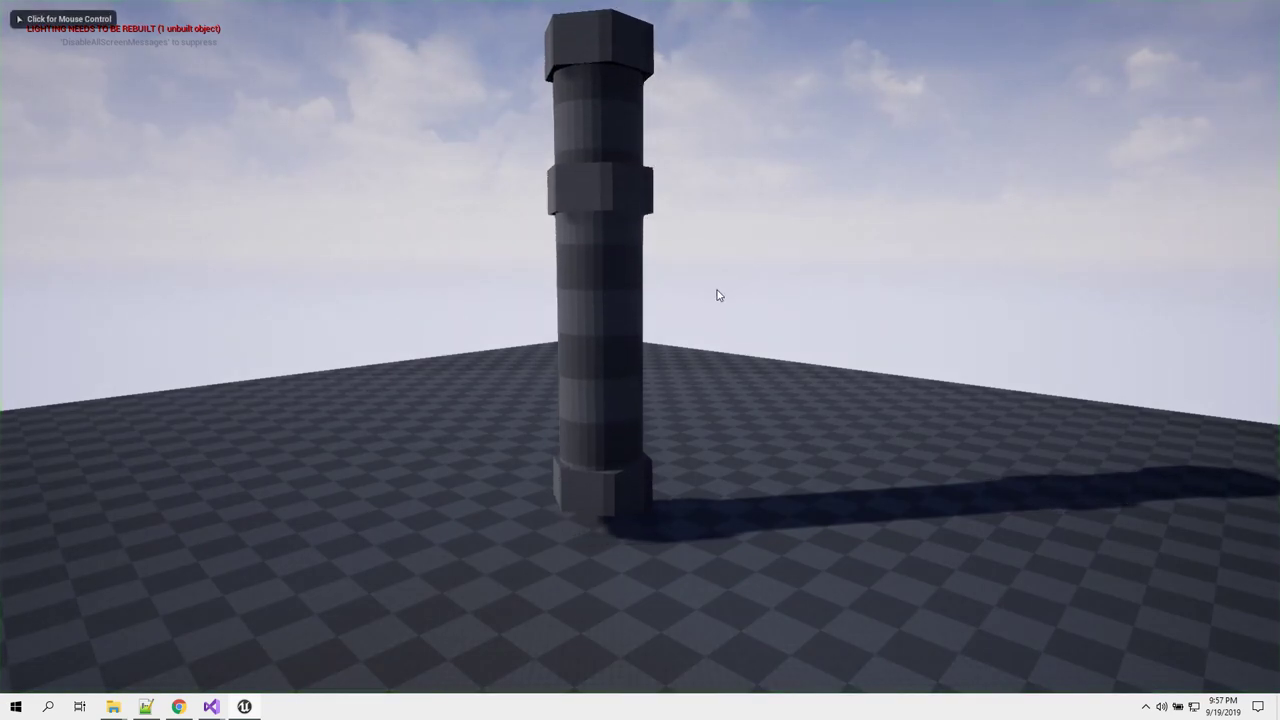
pyautogui.press('s')
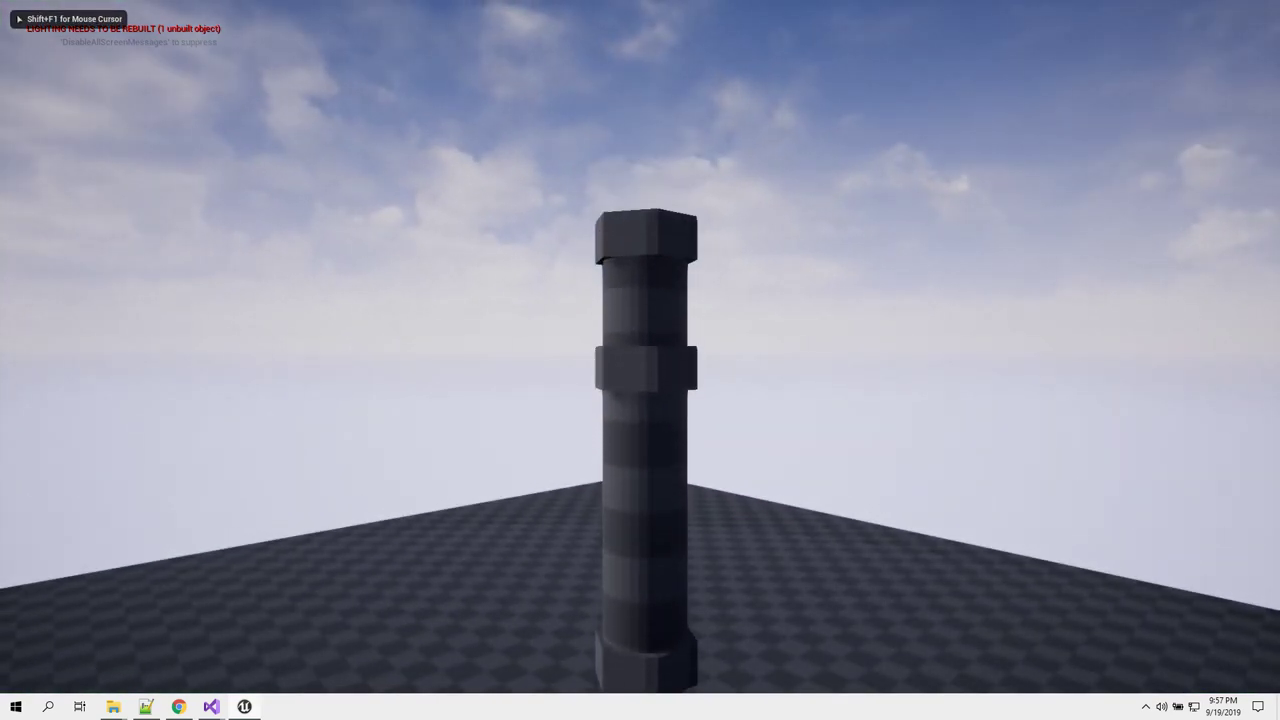
pyautogui.press('s')
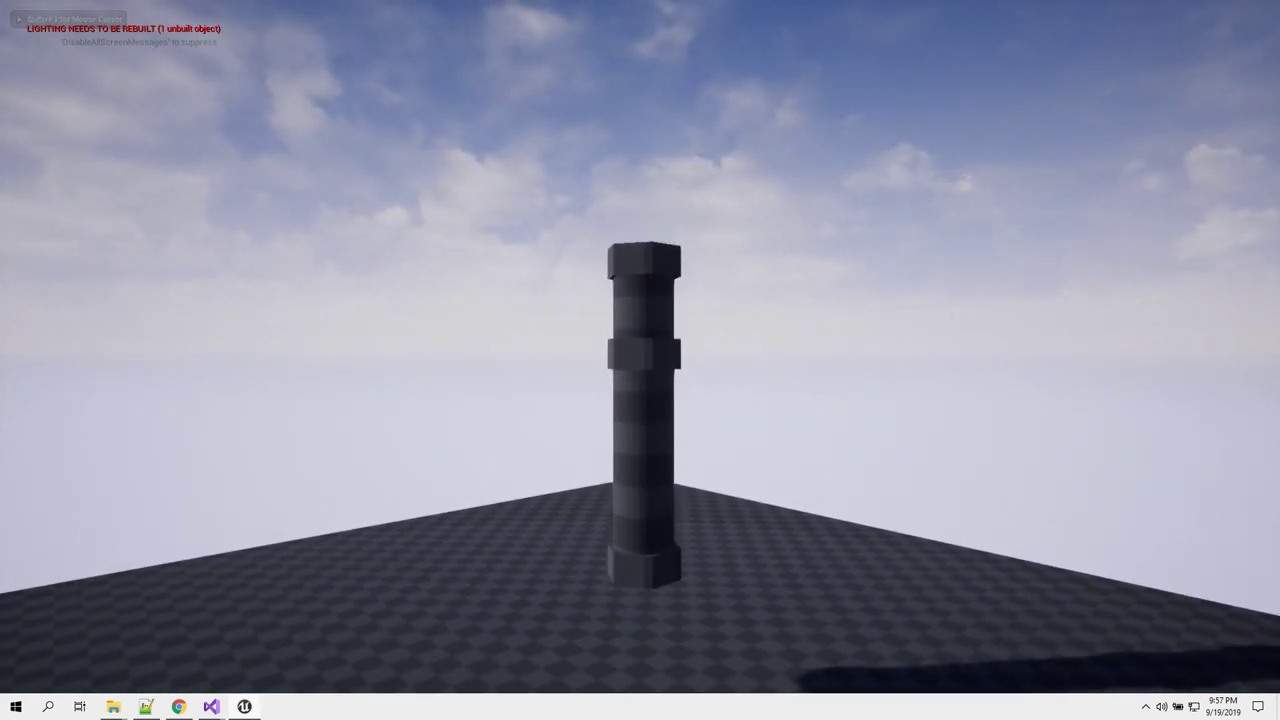
pyautogui.press('Escape')
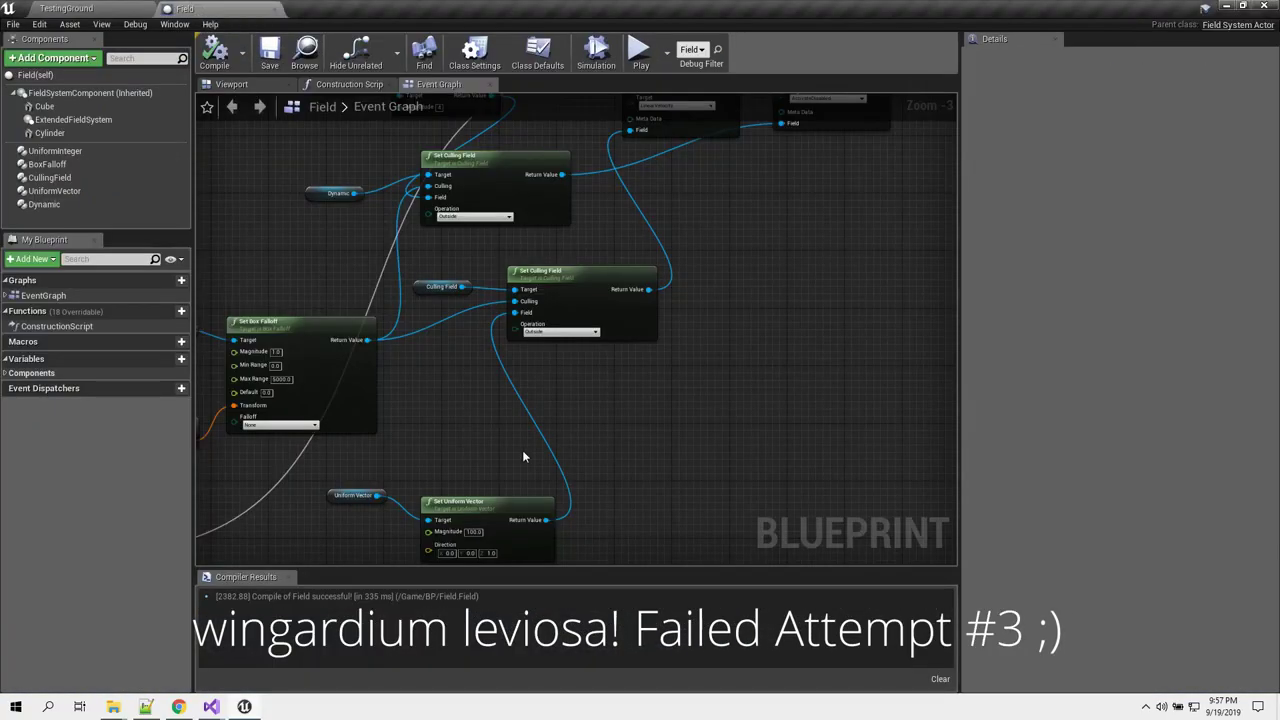
# - Lower Set Box Falloff Max Range from 5000 to 1500, then compile and save the blueprint
pyautogui.moveTo(533, 435); pyautogui.dragTo(545, 288, button='right')
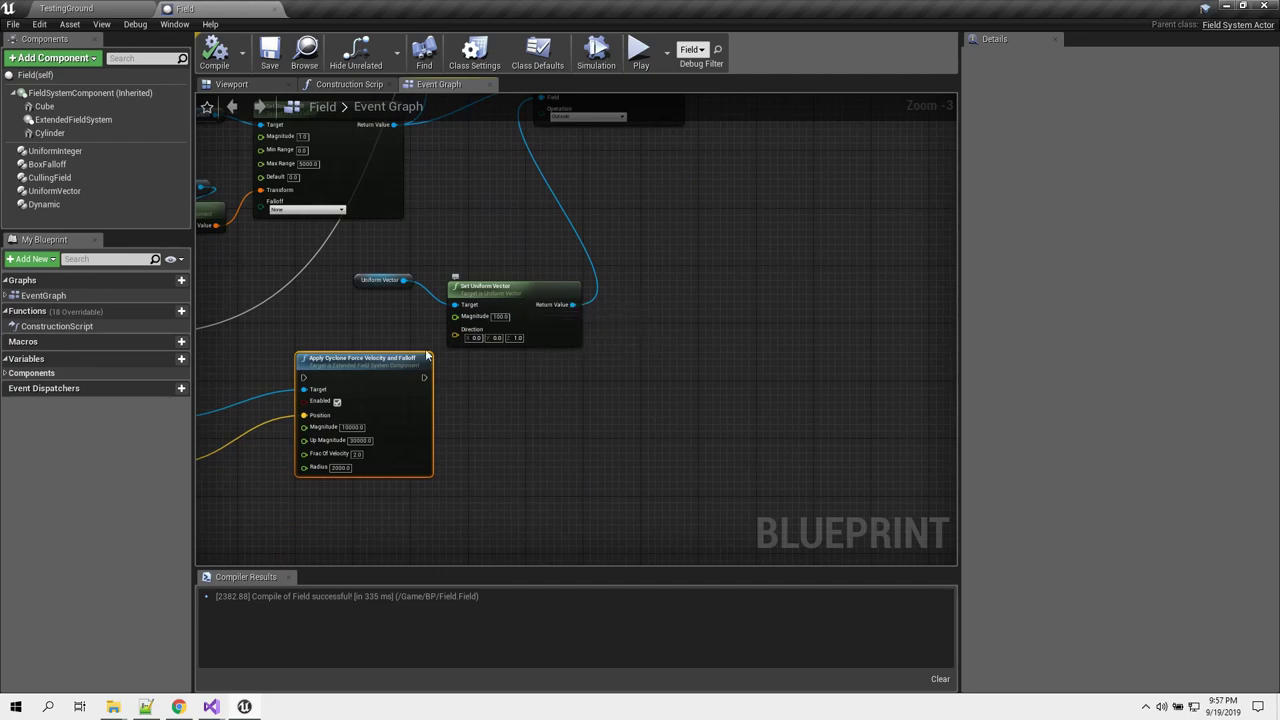
pyautogui.moveTo(361, 344); pyautogui.dragTo(579, 441, button='right')
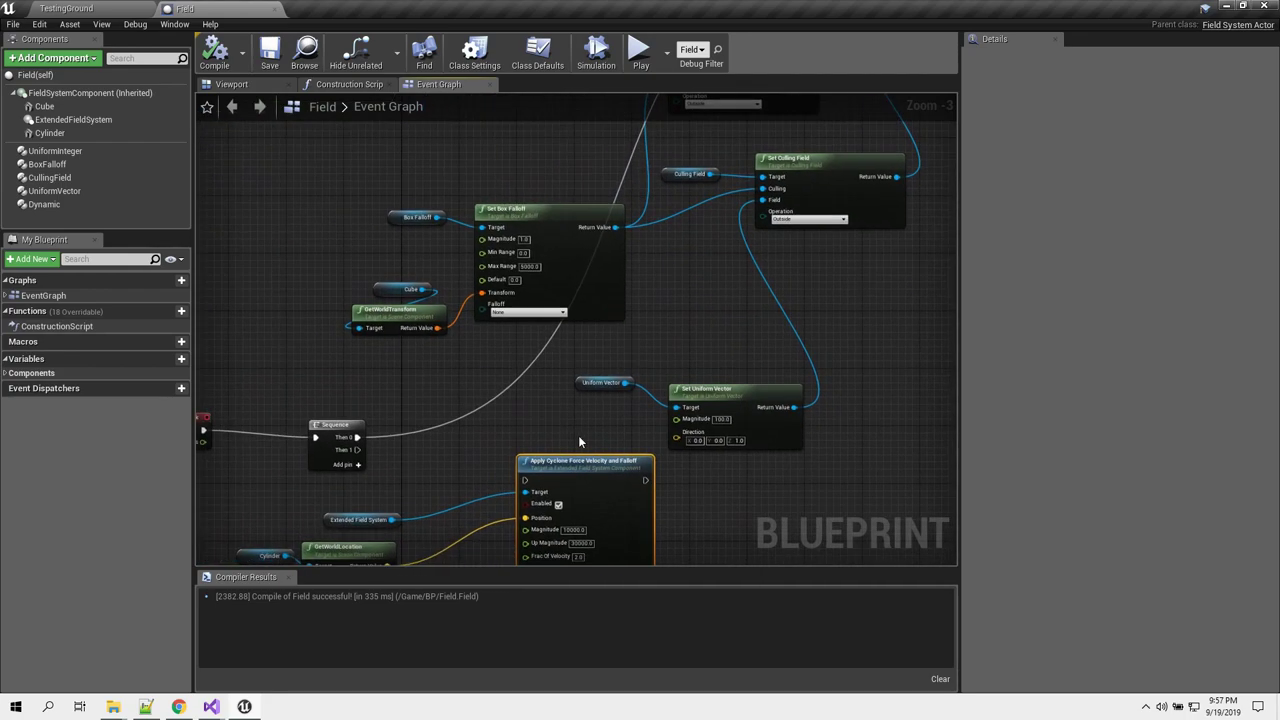
pyautogui.click(579, 276)
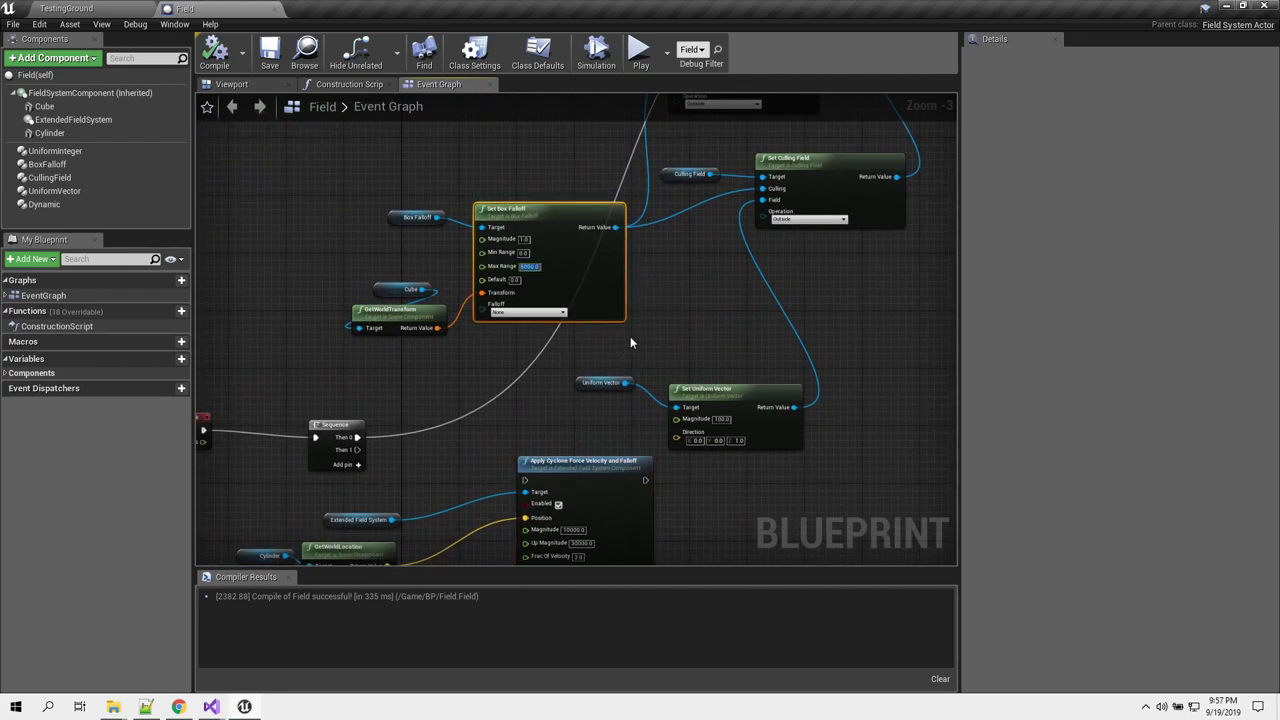
pyautogui.write('1')
pyautogui.write('50')
pyautogui.press('Return')
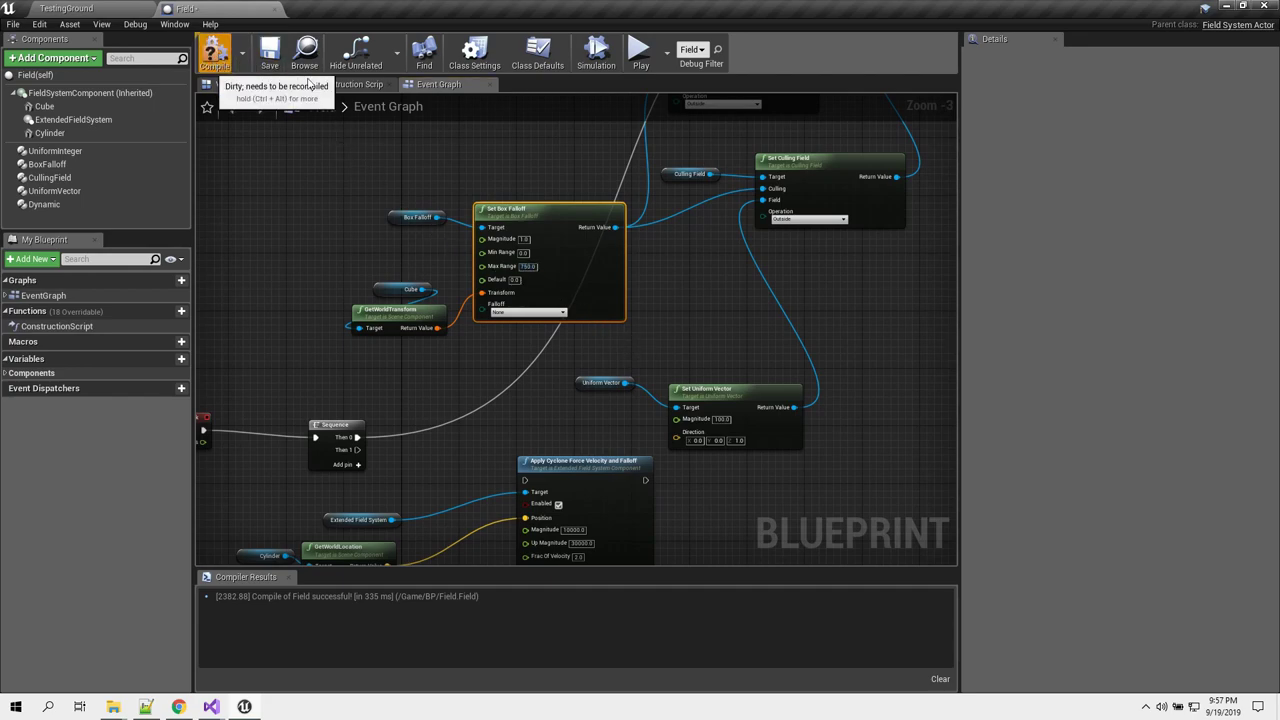
pyautogui.click(269, 50)
# - Test-play the TestingGround level twice to check the reduced falloff range
pyautogui.click(94, 6)
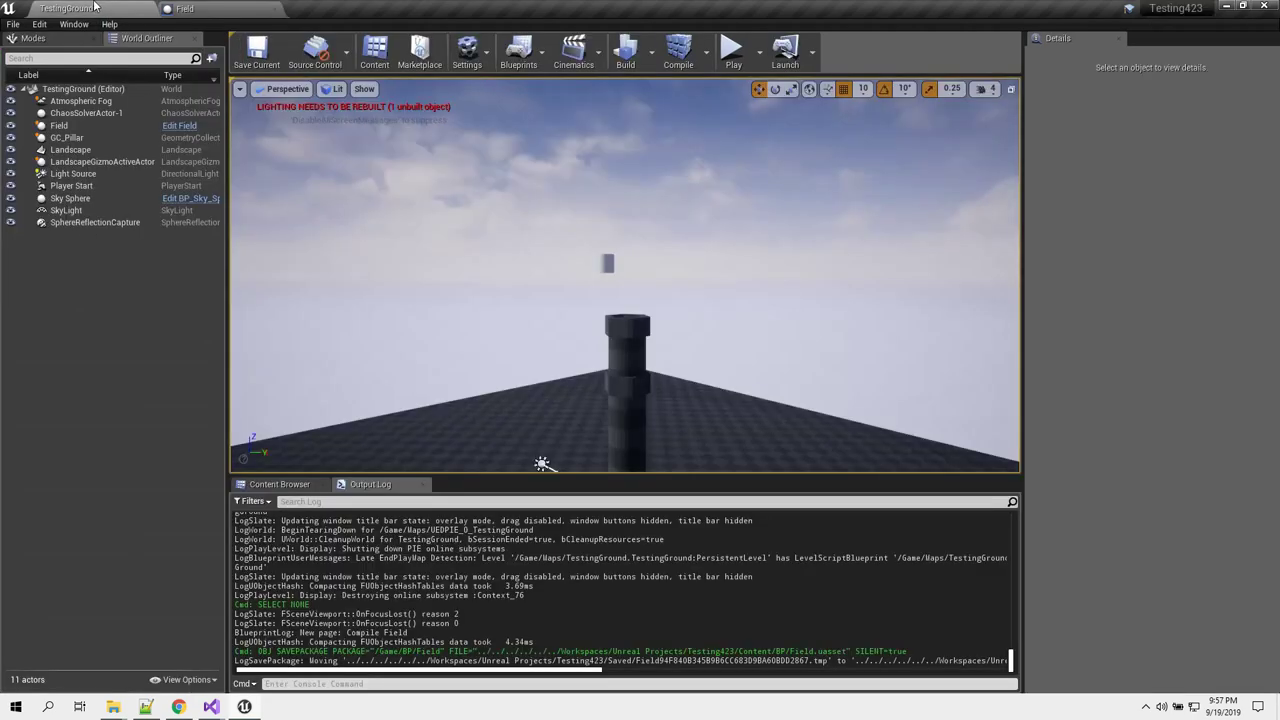
pyautogui.click(733, 50)
pyautogui.press('w')
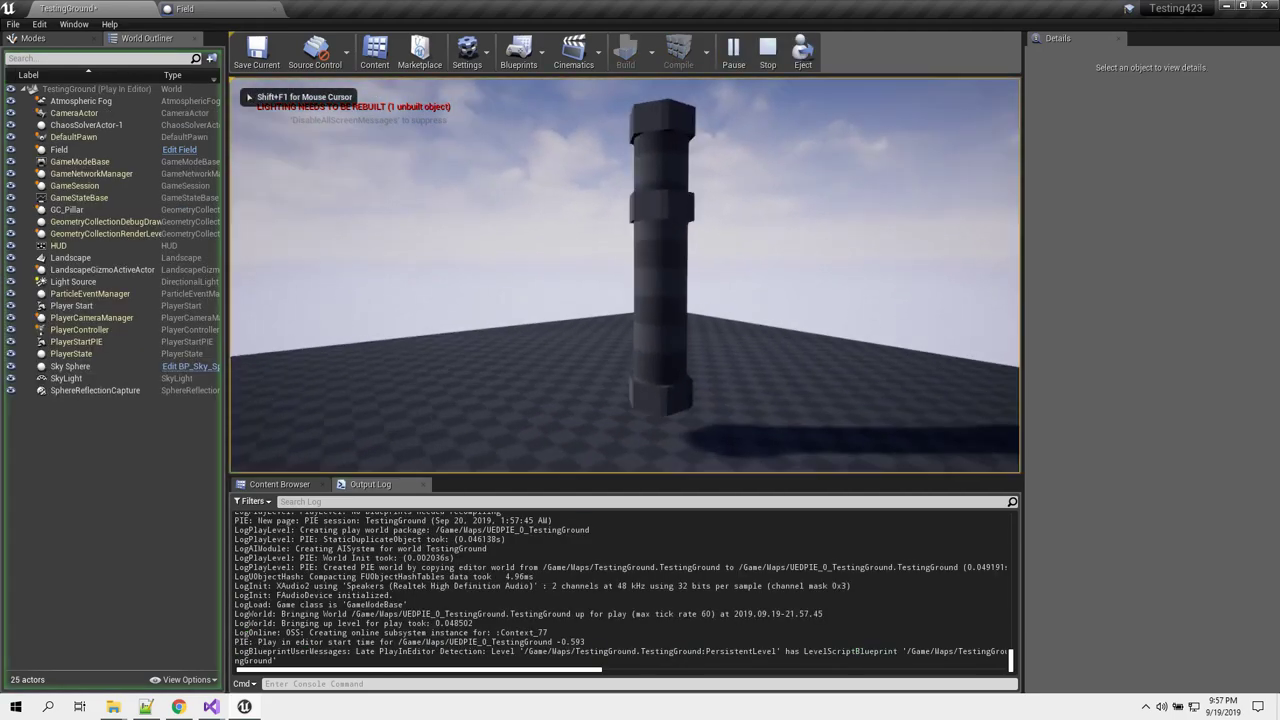
pyautogui.press('Escape')
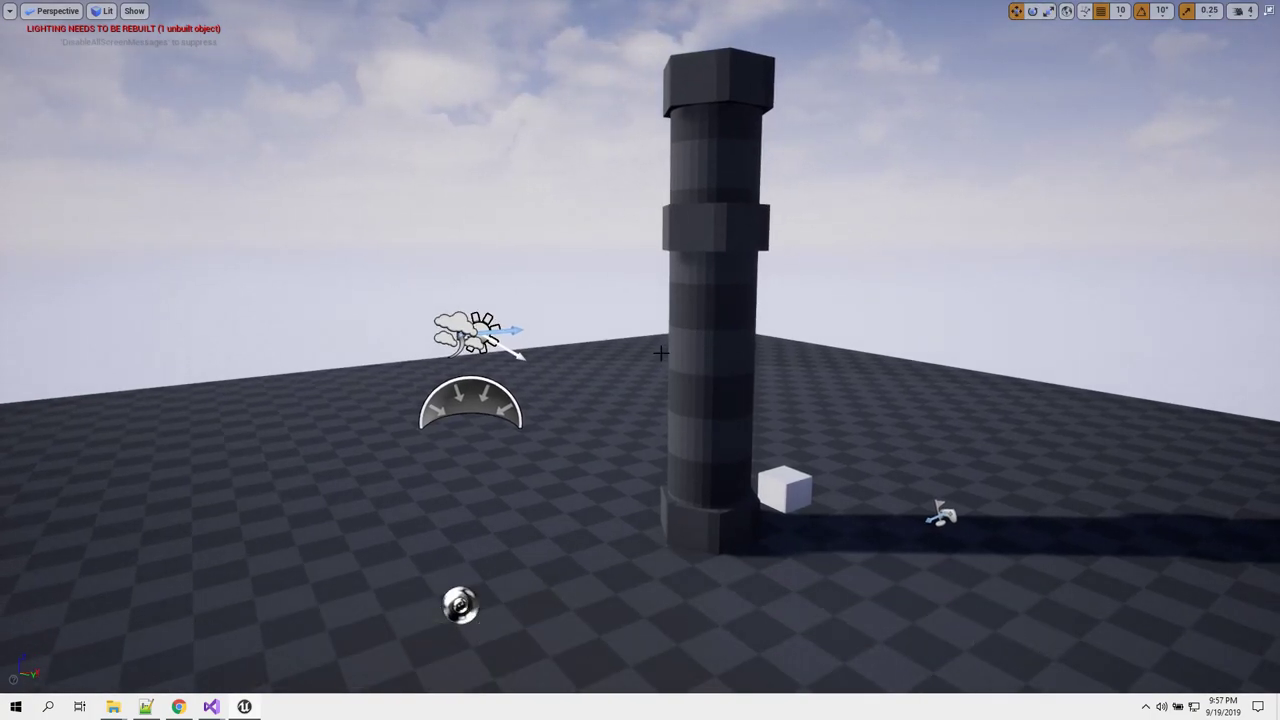
pyautogui.hotkey('alt', 'p')
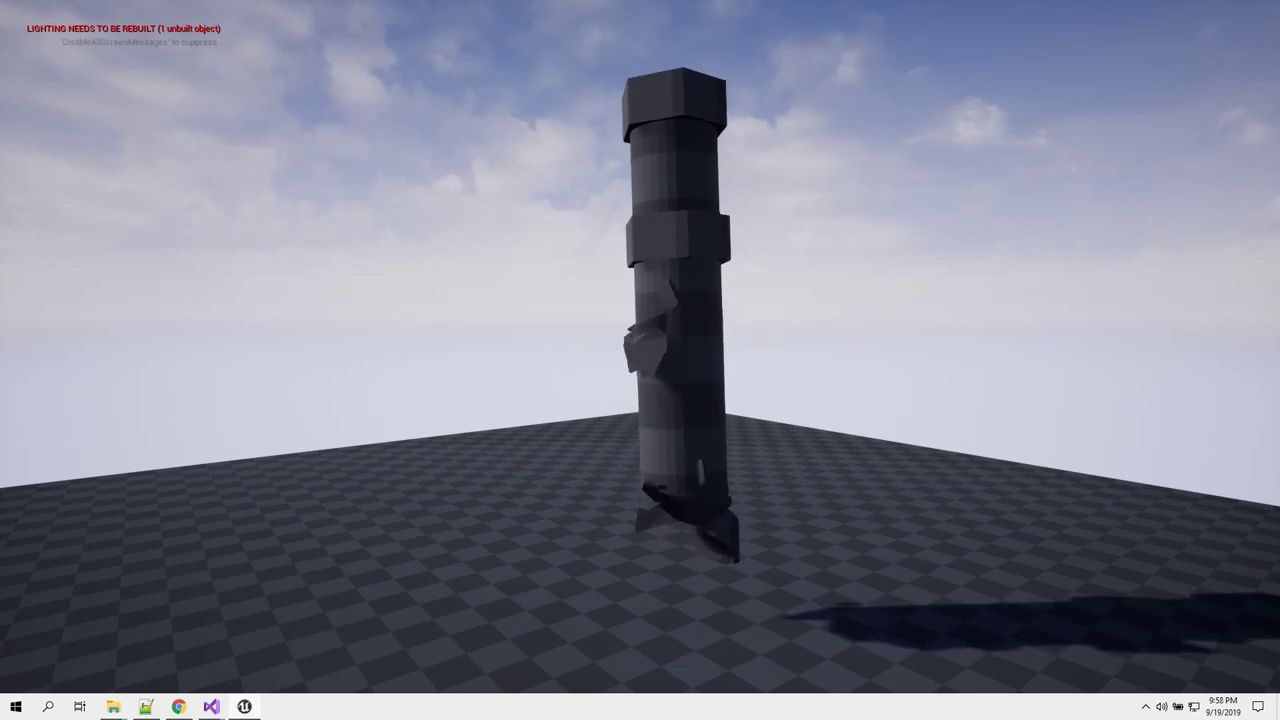
pyautogui.press('Escape')
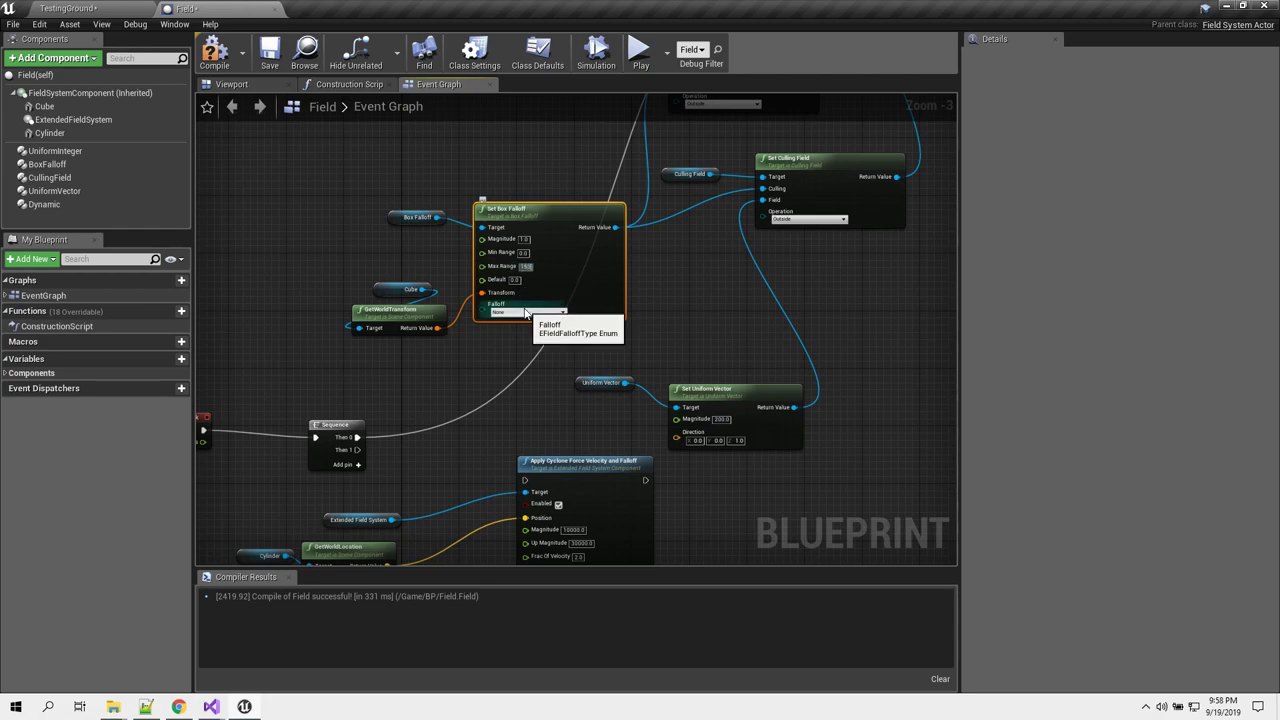
# - Save the Field blueprint and run the level, watching debris swirl mid-air, then stop
pyautogui.click(229, 62)
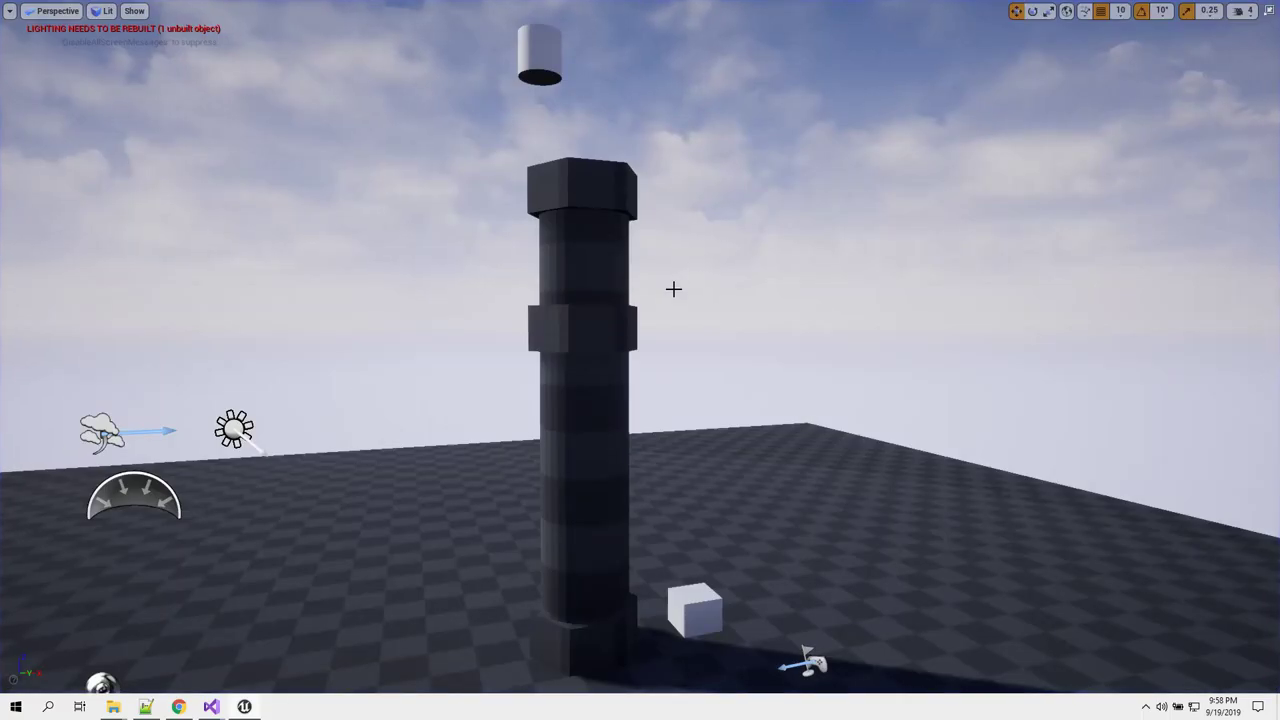
pyautogui.hotkey('alt', 'p')
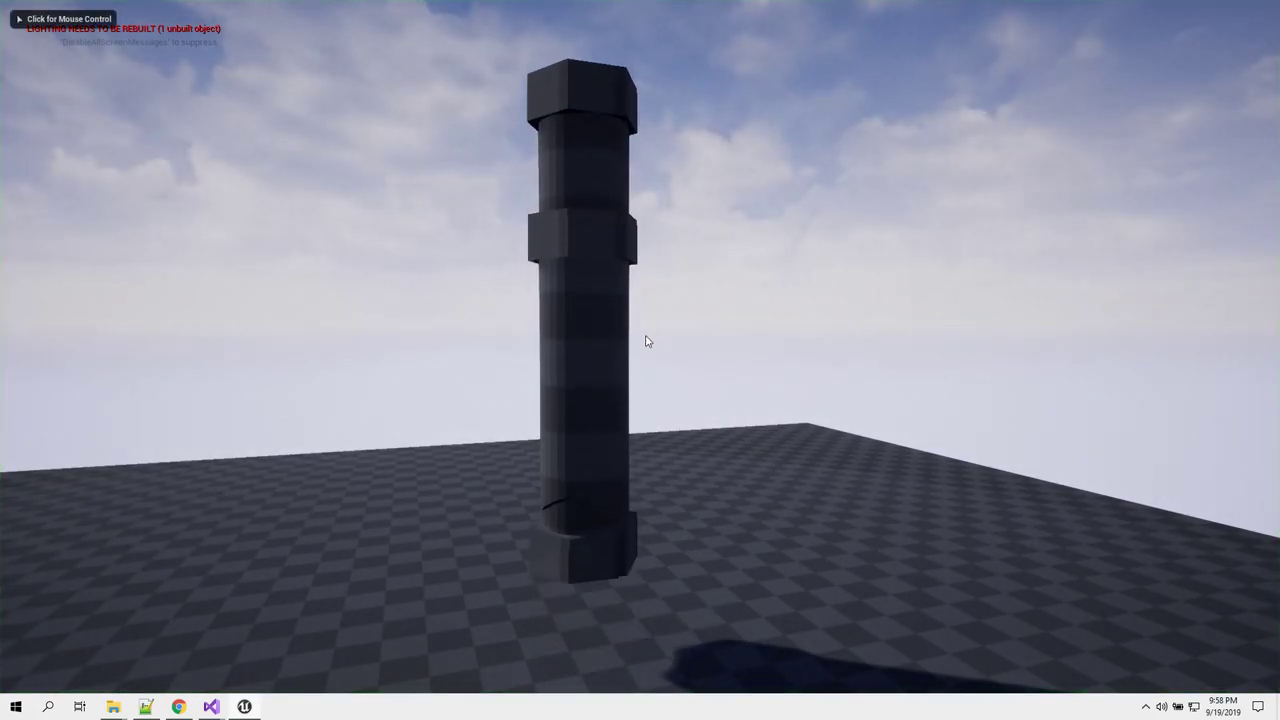
pyautogui.click(645, 341)
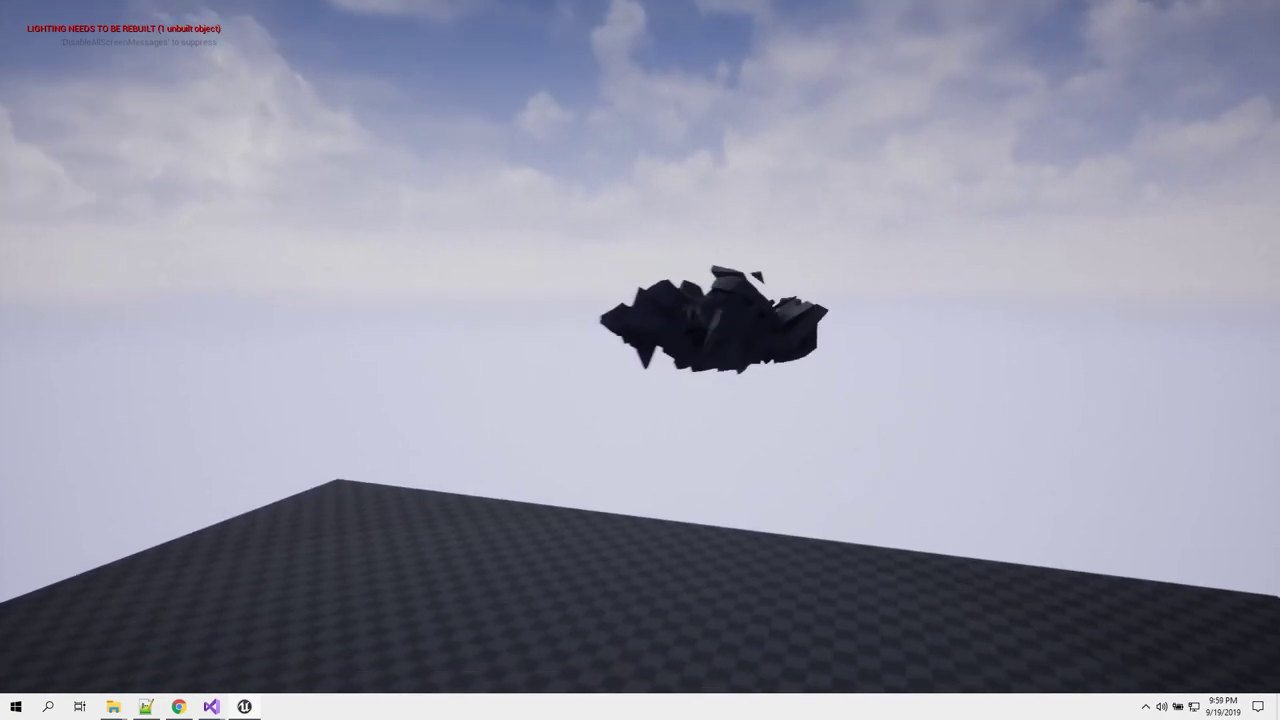
pyautogui.press('Escape')
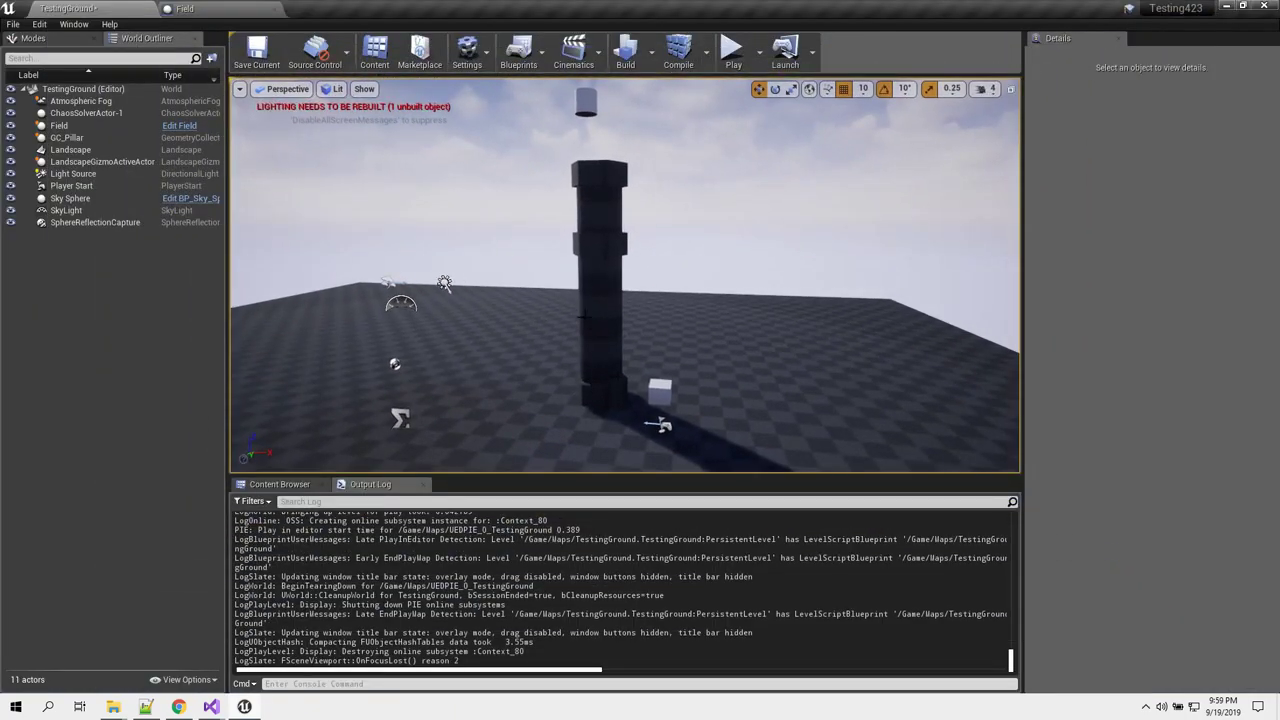
# - Set GC_Pillar's Clustering damage thresholds to 100000 and 1111111
pyautogui.click(600, 290)
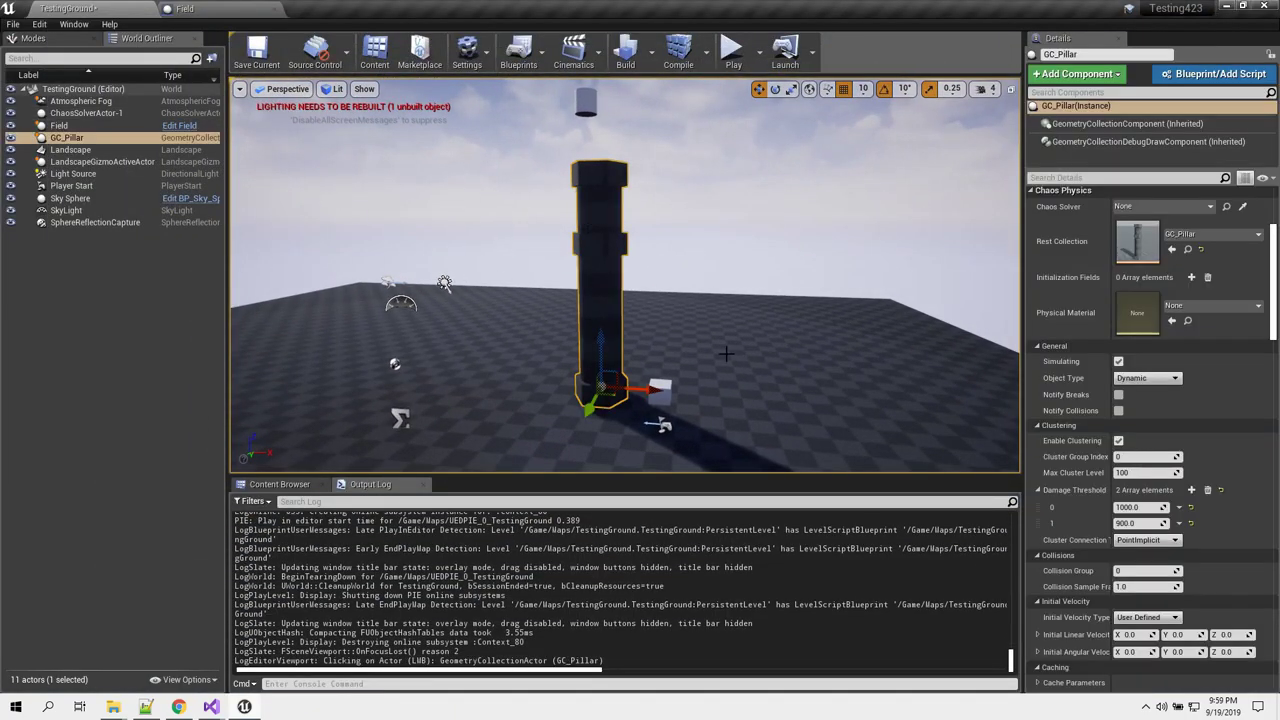
pyautogui.scroll(-2, 1178, 420)
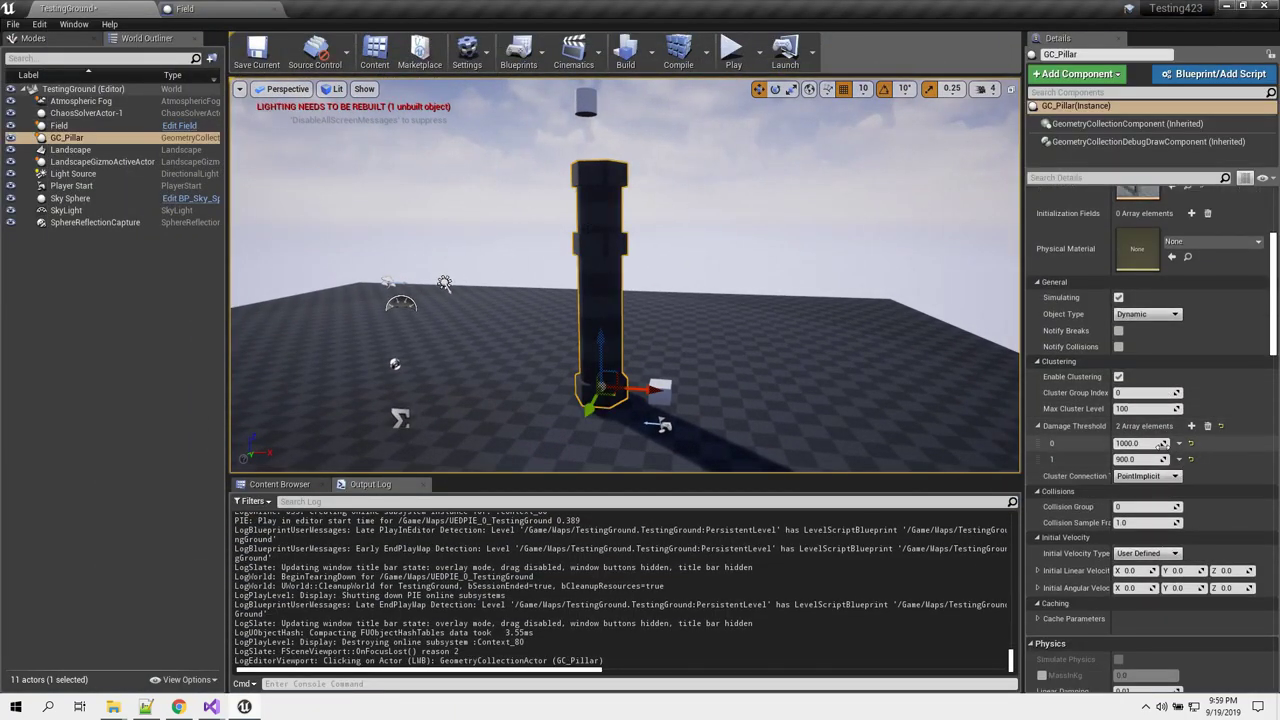
pyautogui.click(1158, 443)
pyautogui.write('1111111')
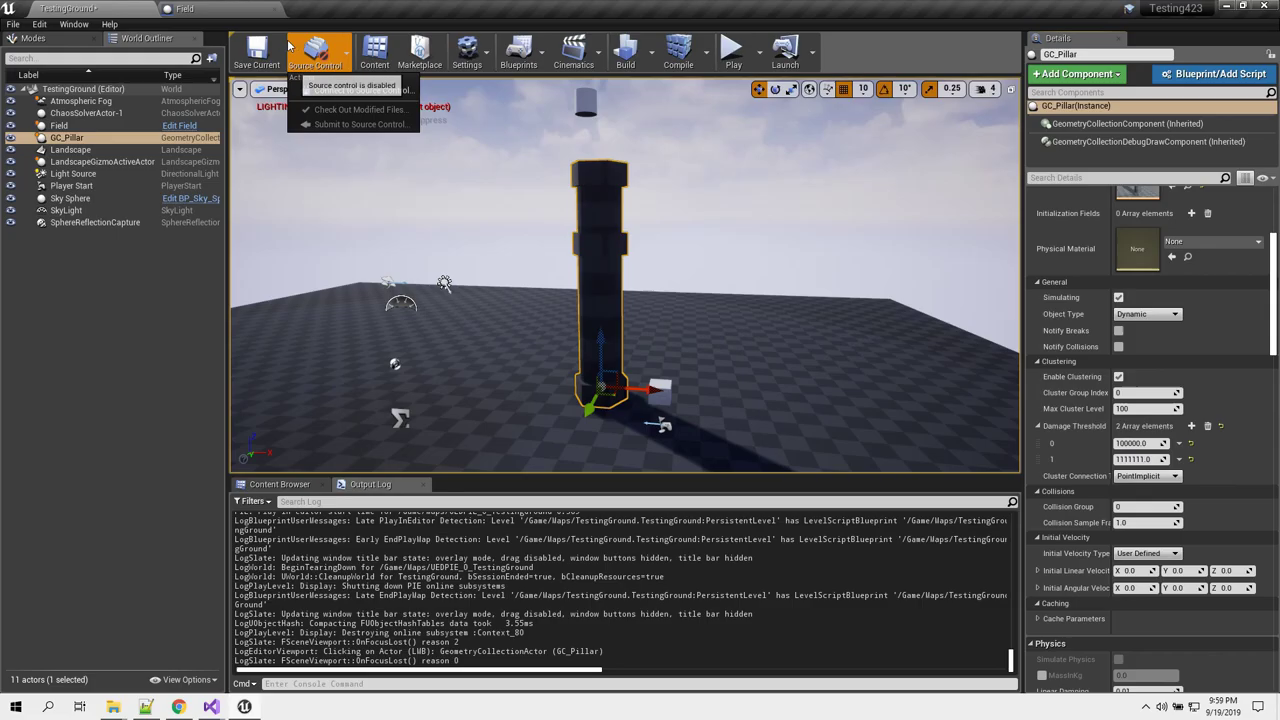
# - Save the TestingGround map and start a play session to see the pillar standing
pyautogui.click(257, 55)
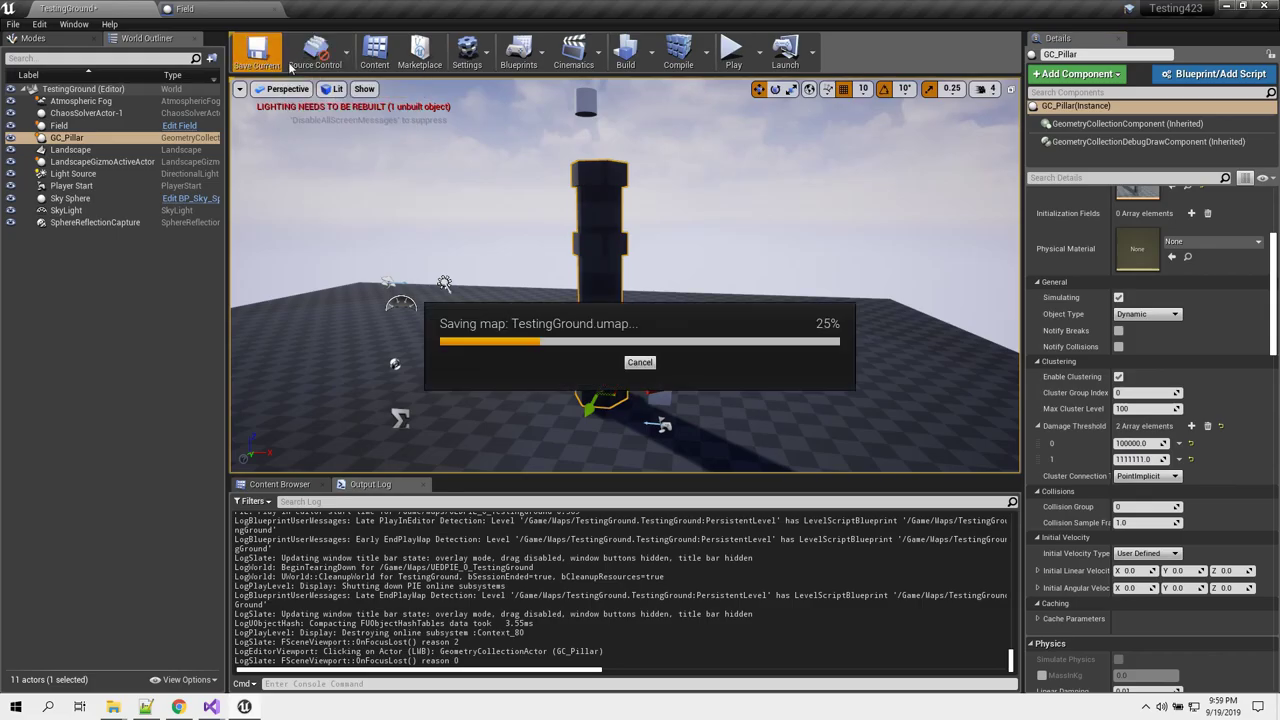
pyautogui.press('F11')
pyautogui.hotkey('alt', 'p')
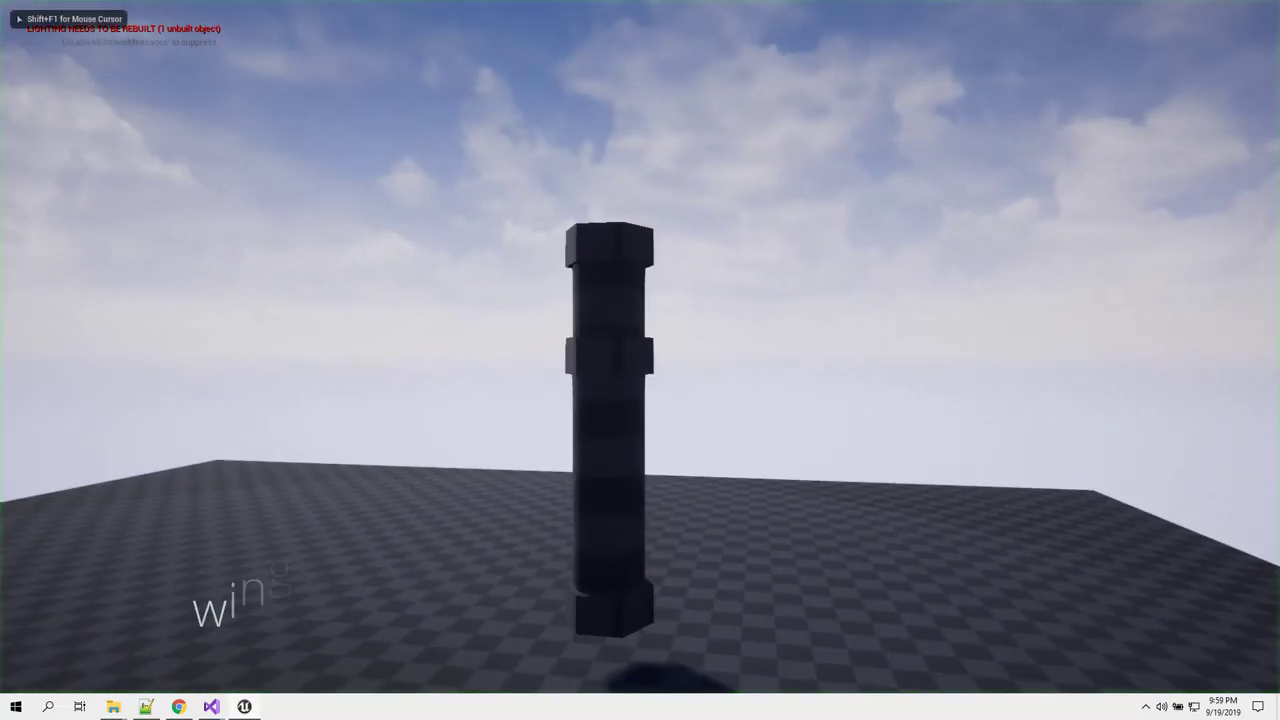